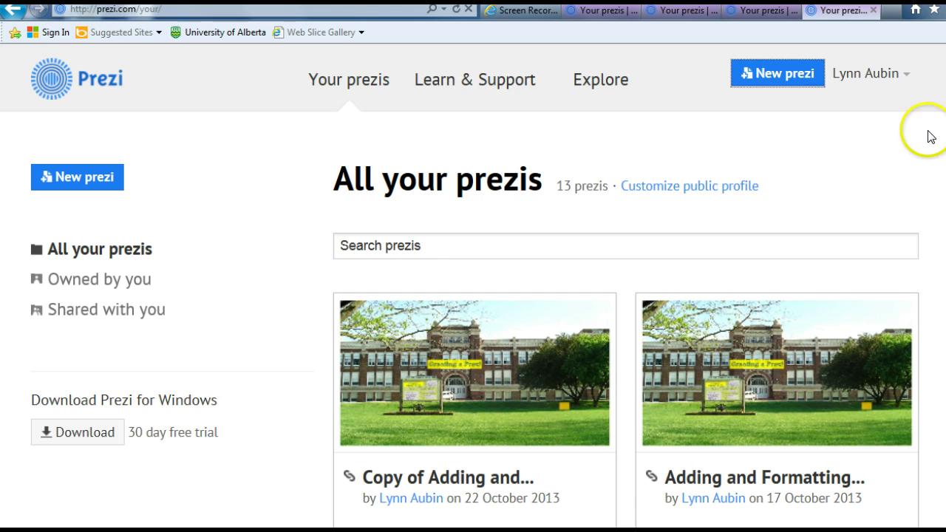
# Create a new prezi, browse the Fresh templates, and start it as a blank prezi.
pyautogui.click(779, 78)
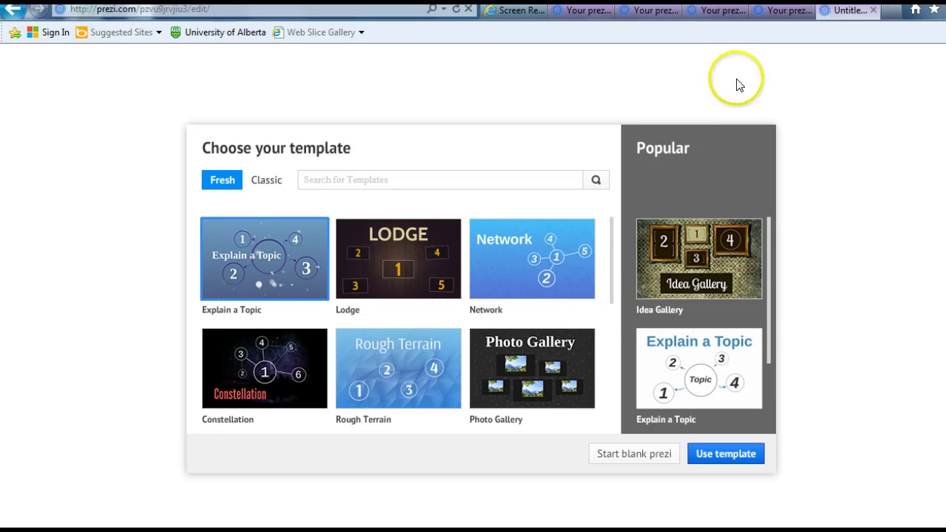
pyautogui.click(612, 237)
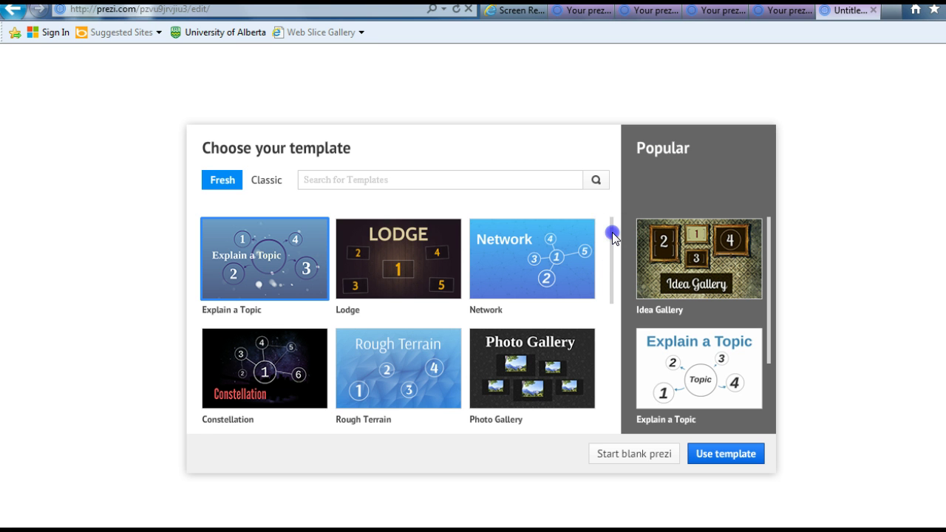
pyautogui.moveTo(612, 235); pyautogui.dragTo(612, 318)
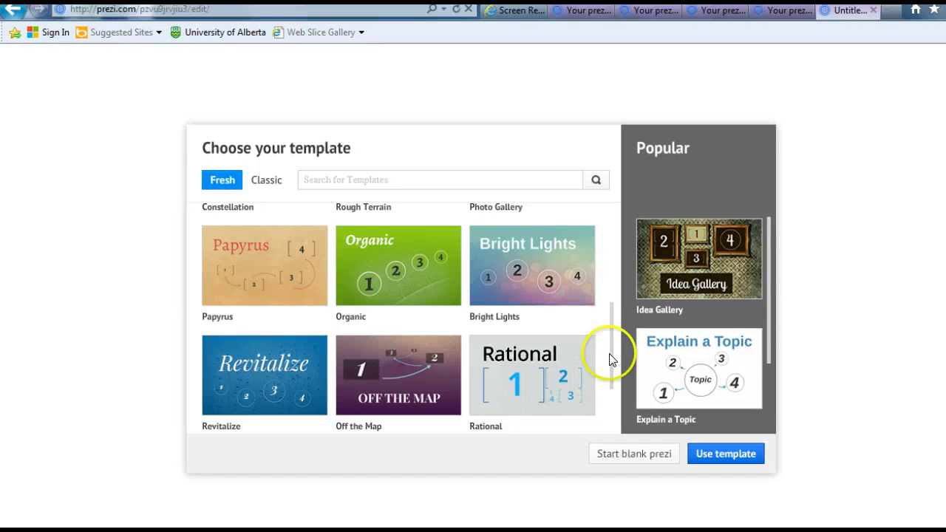
pyautogui.click(640, 455)
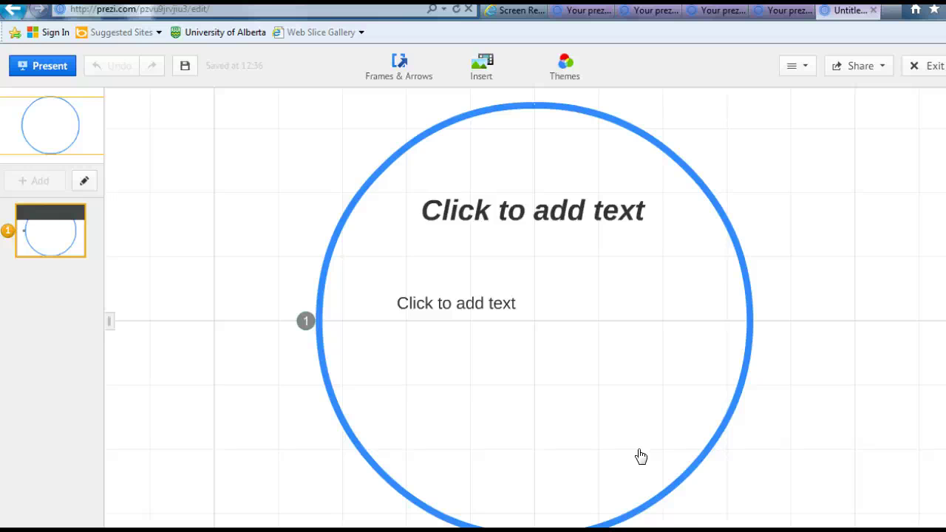
pyautogui.click(627, 459)
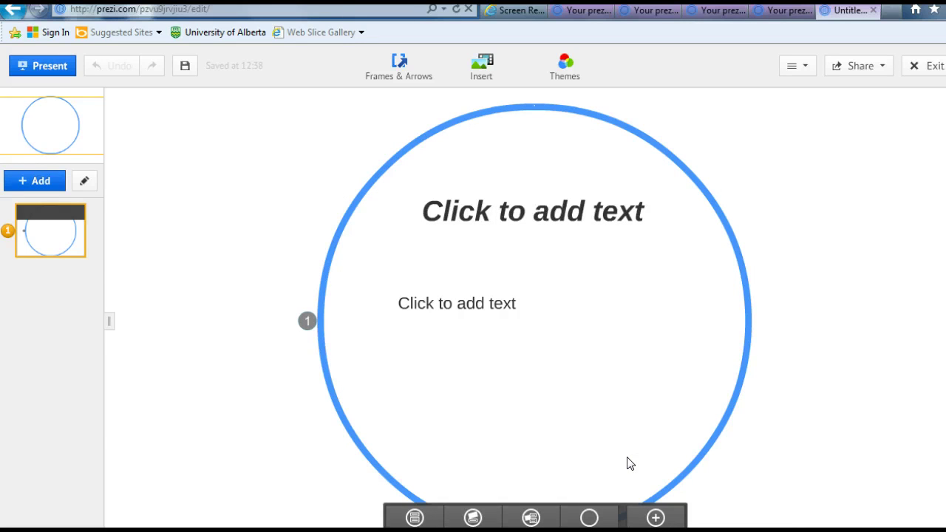
pyautogui.click(806, 382)
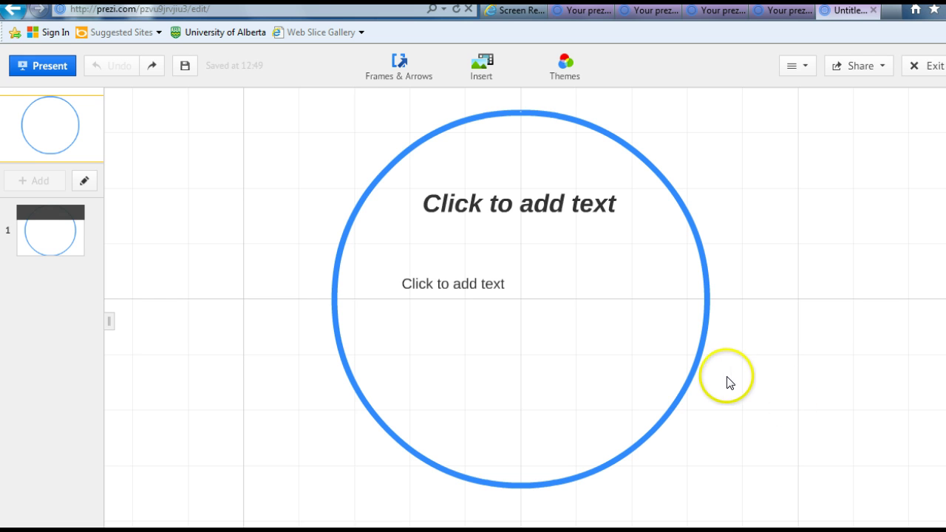
# Select the blue circle frame and move it slightly upward on the canvas.
pyautogui.click(690, 369)
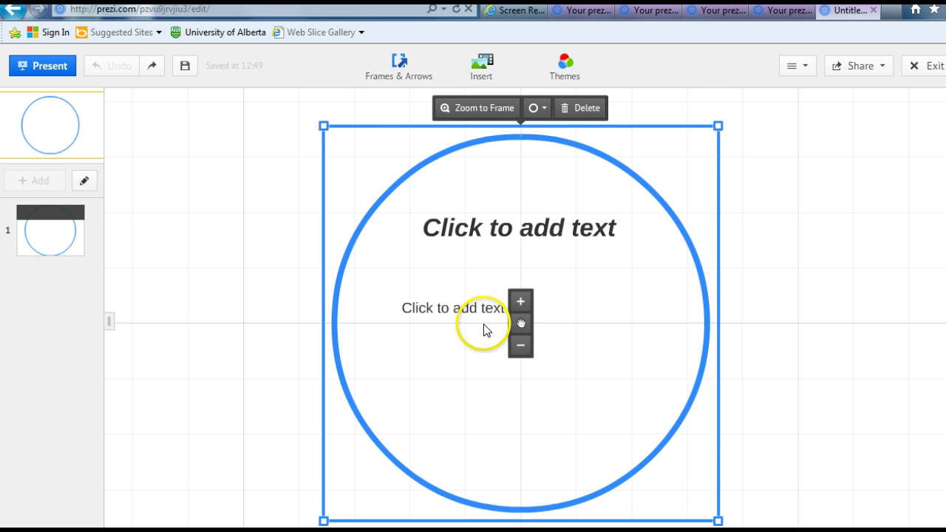
pyautogui.moveTo(484, 331); pyautogui.dragTo(482, 303)
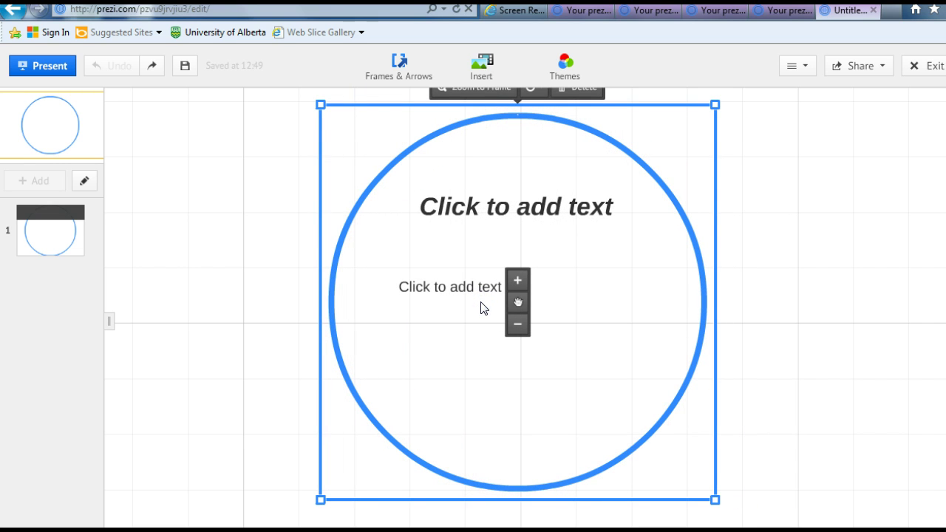
pyautogui.click(486, 297)
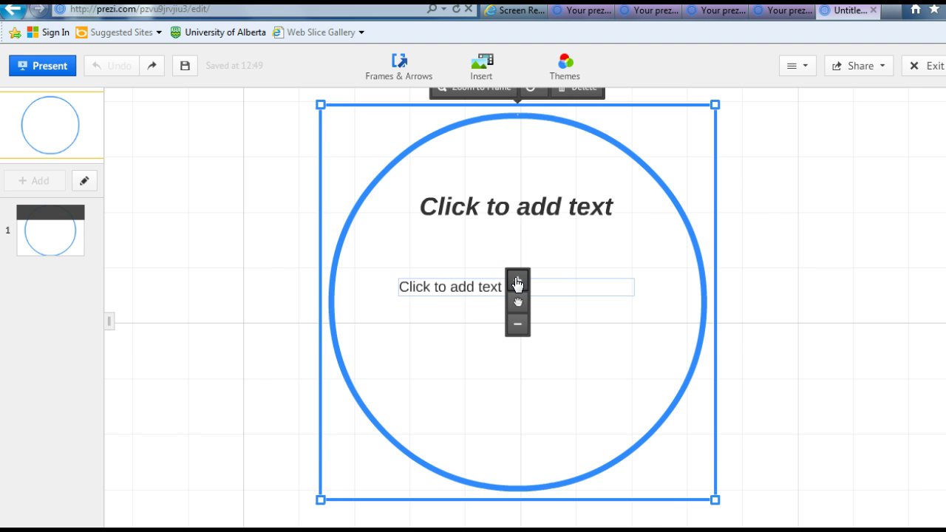
# Enlarge the circle frame by two steps and reduce it by three steps.
pyautogui.click(518, 284)
pyautogui.click(517, 284)
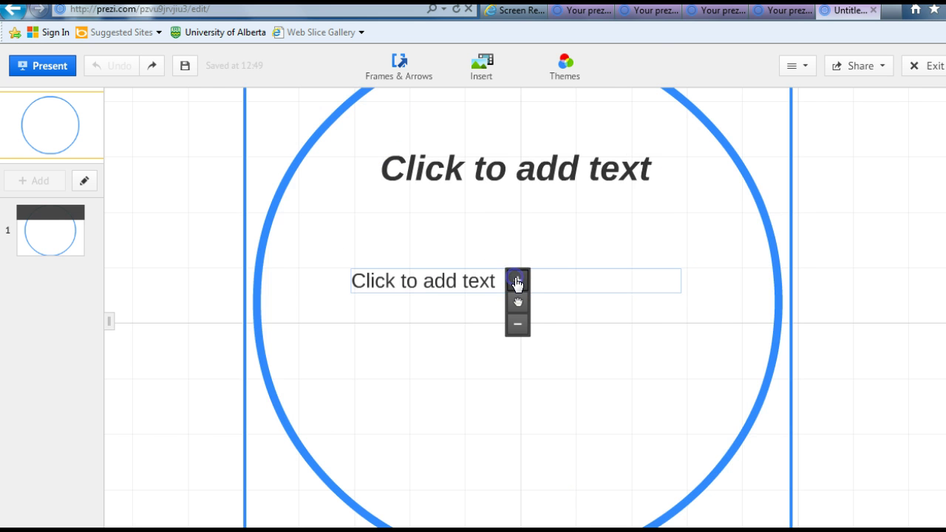
pyautogui.click(516, 323)
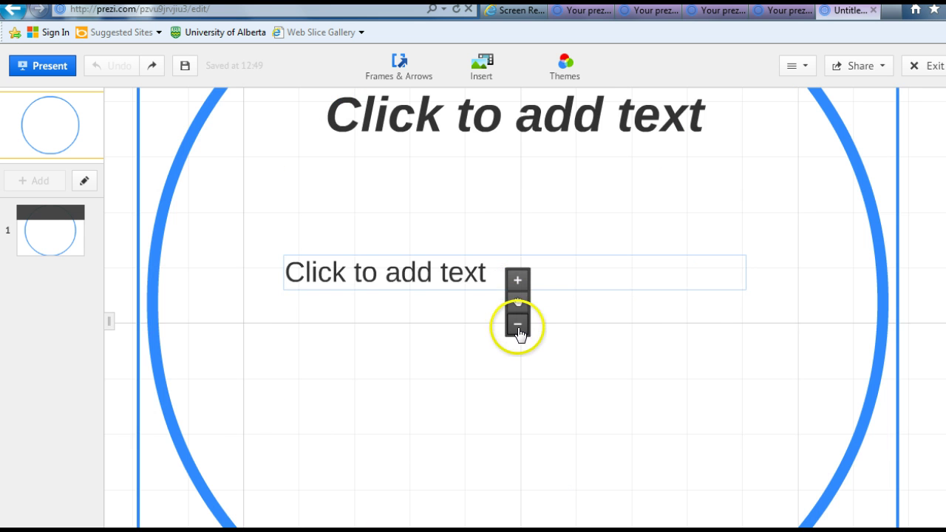
pyautogui.click(518, 325)
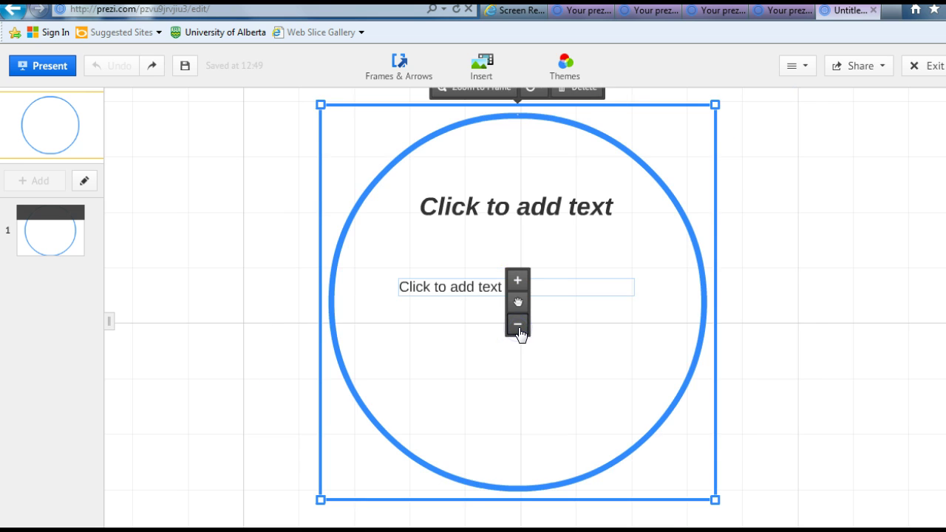
pyautogui.click(518, 326)
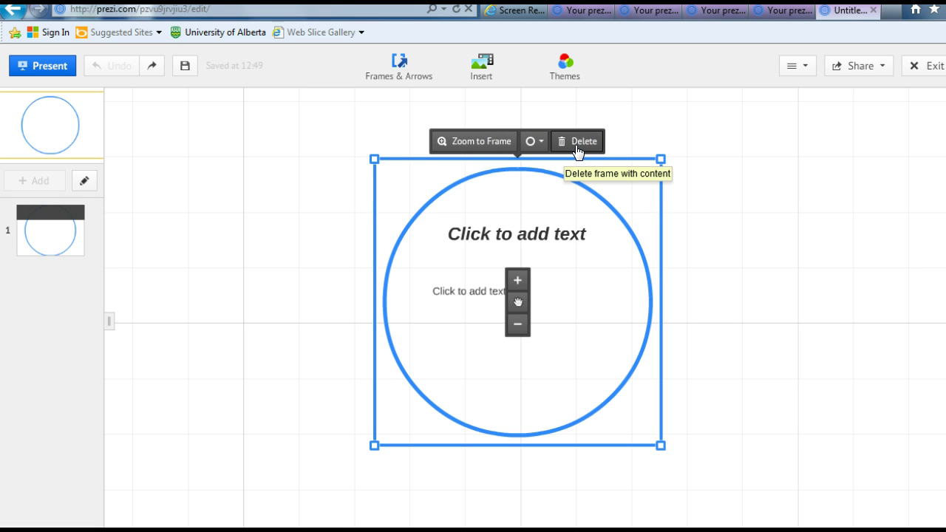
# Change the frame style from Circle to Bracket.
pyautogui.click(538, 141)
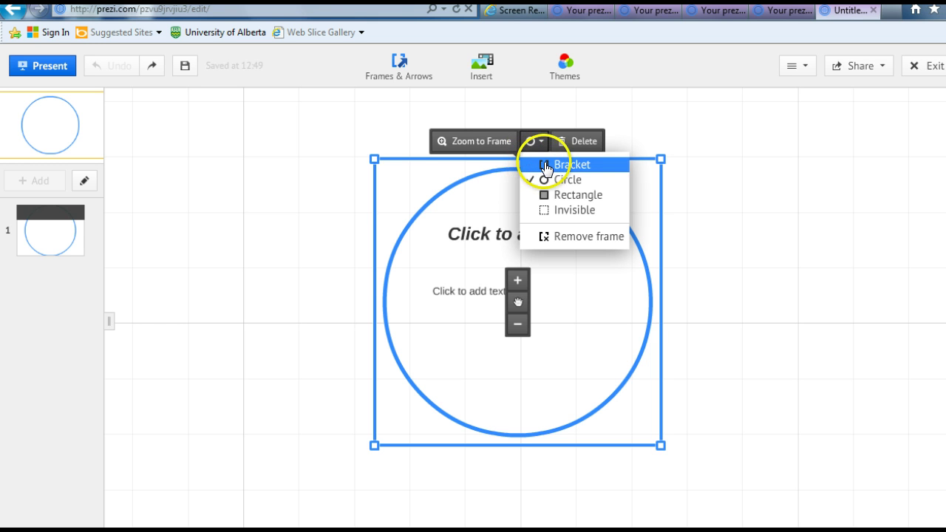
pyautogui.click(545, 164)
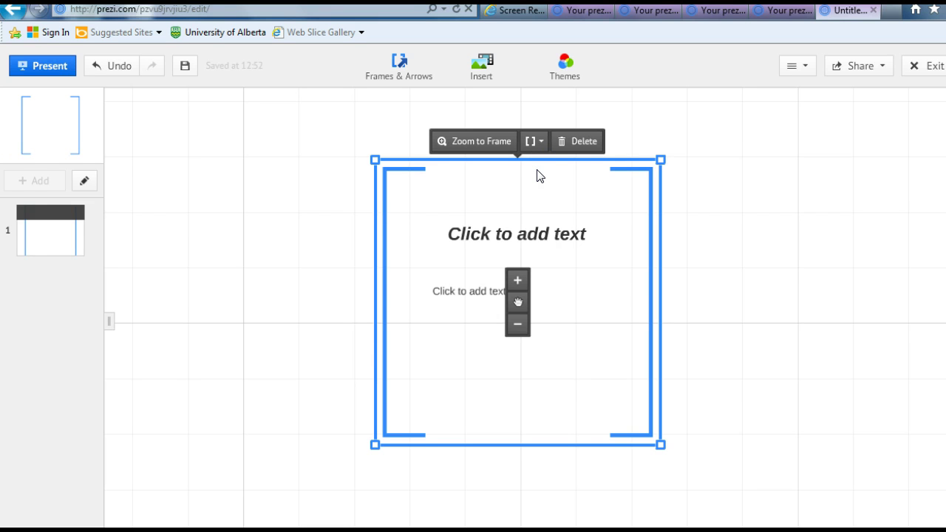
pyautogui.moveTo(547, 176); pyautogui.dragTo(650, 157)
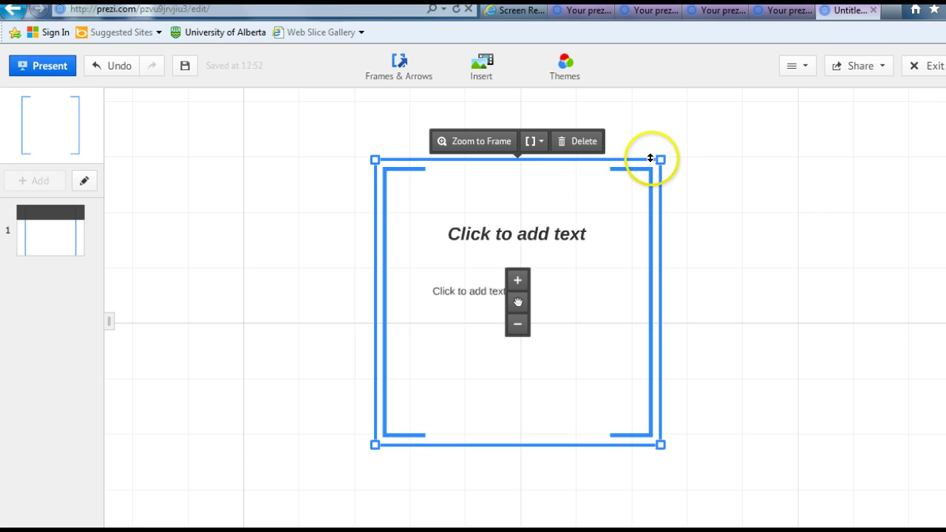
# Resize the bracket frame to be slightly smaller from its upper-right corner.
pyautogui.moveTo(661, 158)
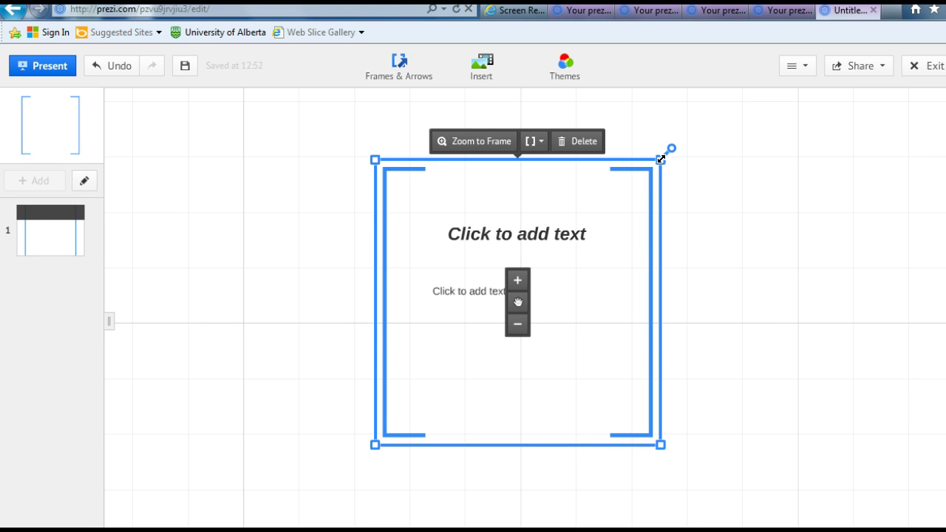
pyautogui.moveTo(660, 159)
pyautogui.mouseDown()
pyautogui.moveTo(773, 175)
pyautogui.moveTo(702, 177)
pyautogui.moveTo(663, 163)
pyautogui.mouseUp()
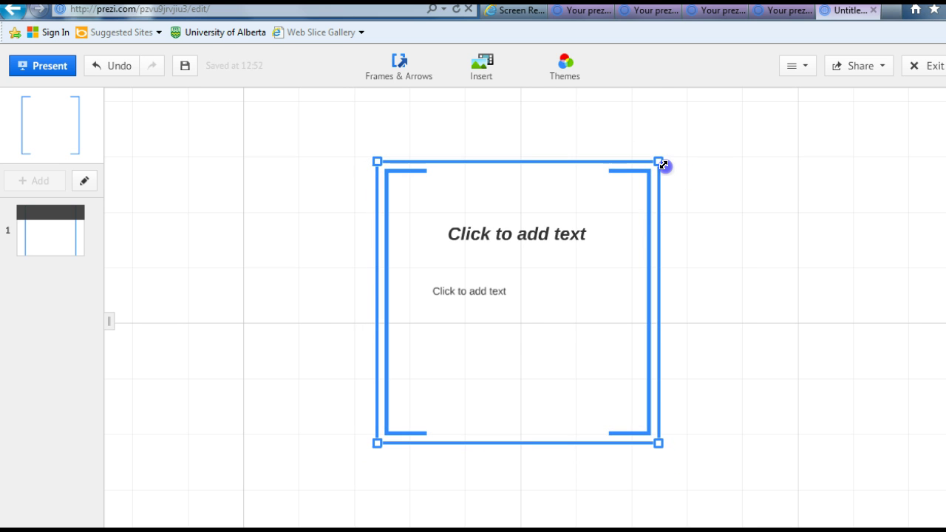
pyautogui.click(659, 161)
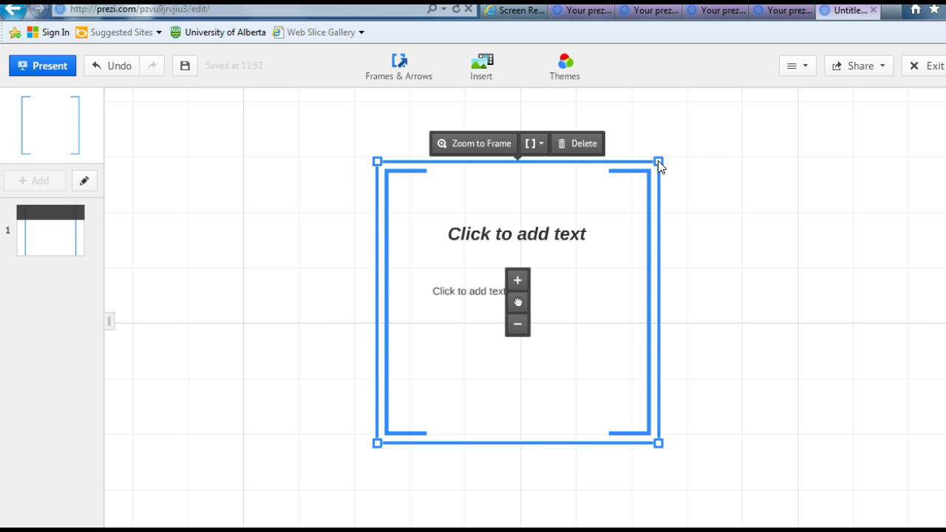
# Try to rotate the bracket frame around its centre from the upper-right corner.
pyautogui.moveTo(658, 158)
pyautogui.click(670, 149)
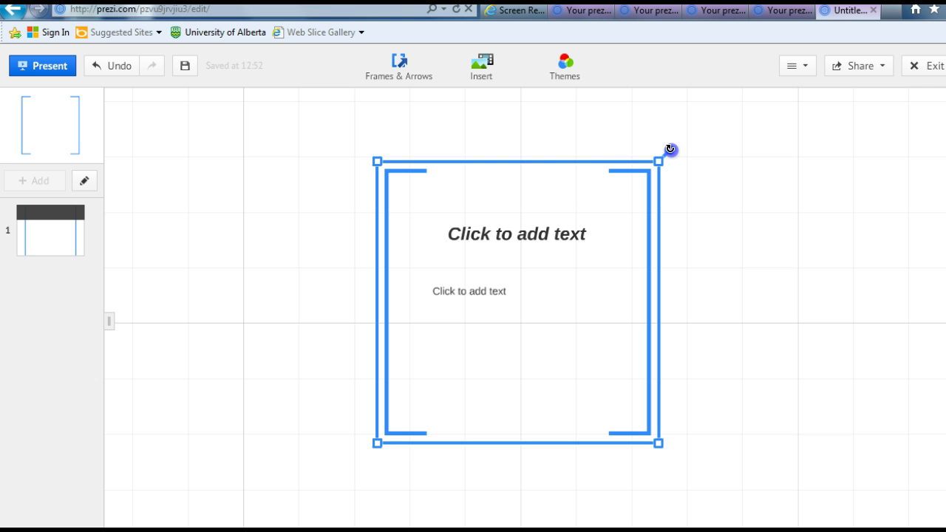
pyautogui.moveTo(670, 150); pyautogui.dragTo(671, 151)
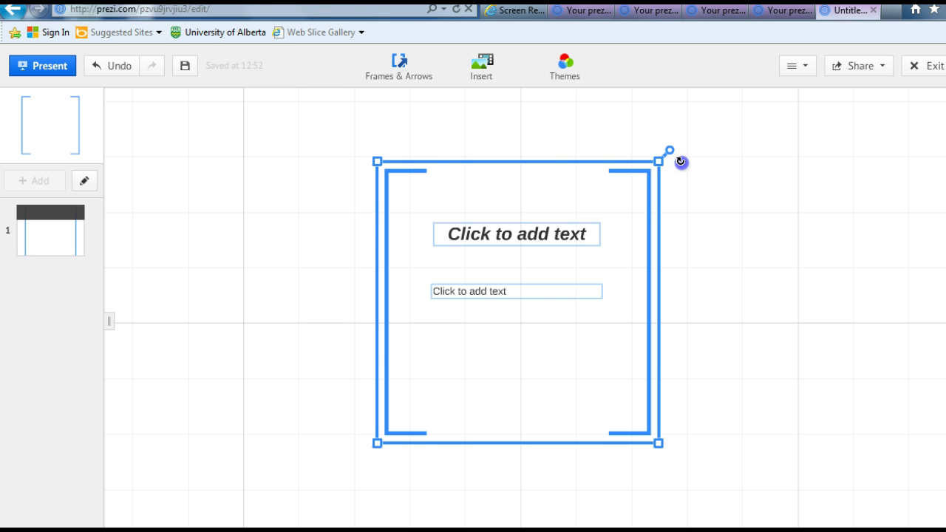
pyautogui.moveTo(675, 157); pyautogui.dragTo(657, 162)
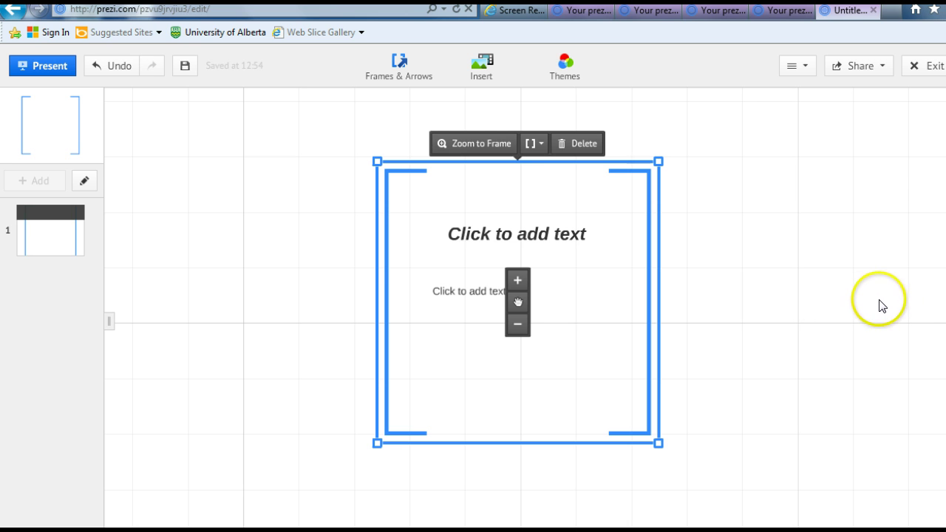
# Lock the canvas, try to pan from an empty area beside the frame, and unlock the canvas again.
pyautogui.moveTo(903, 307)
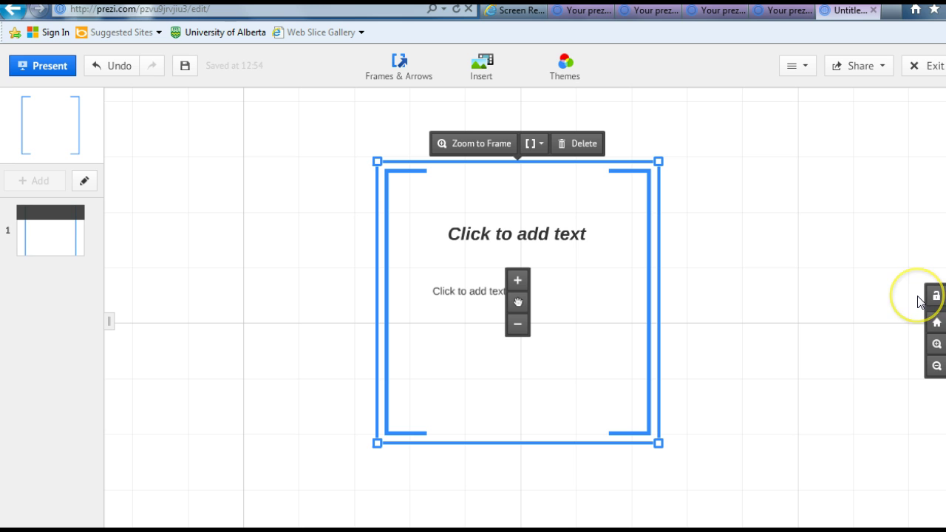
pyautogui.click(929, 298)
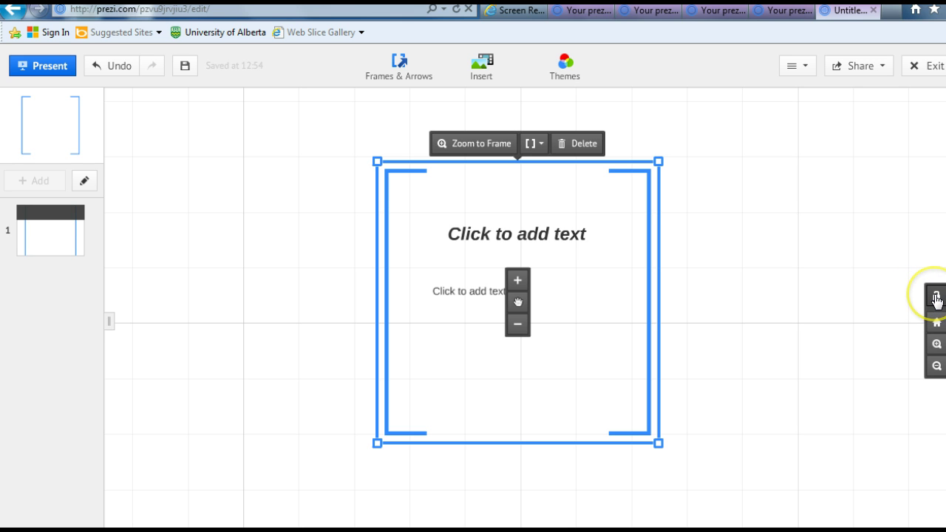
pyautogui.click(936, 298)
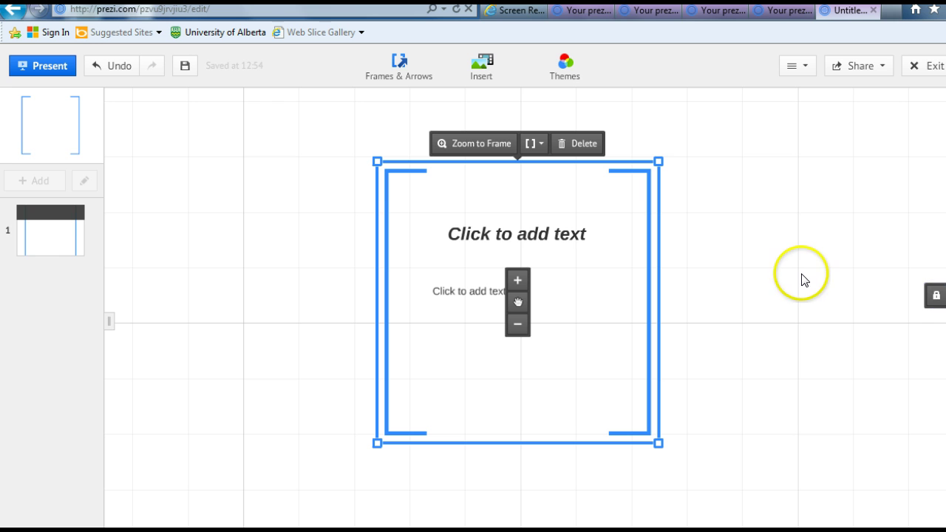
pyautogui.click(791, 303)
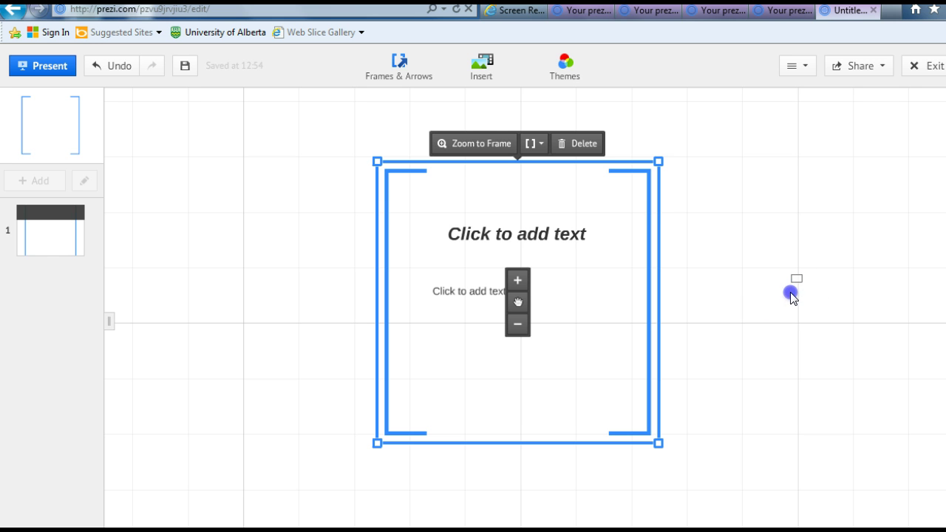
pyautogui.click(935, 296)
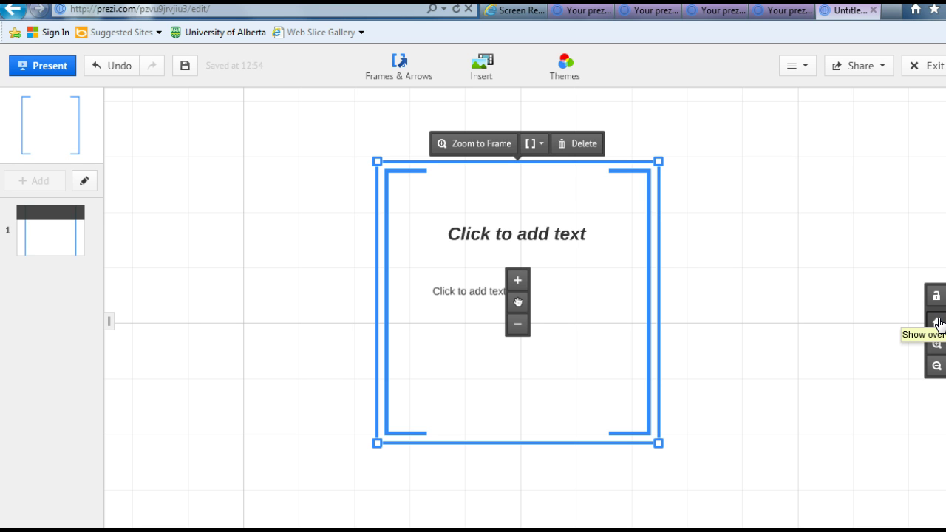
# Show the canvas overview, zoom in and back out, and pan the canvas to view the frame.
pyautogui.click(936, 326)
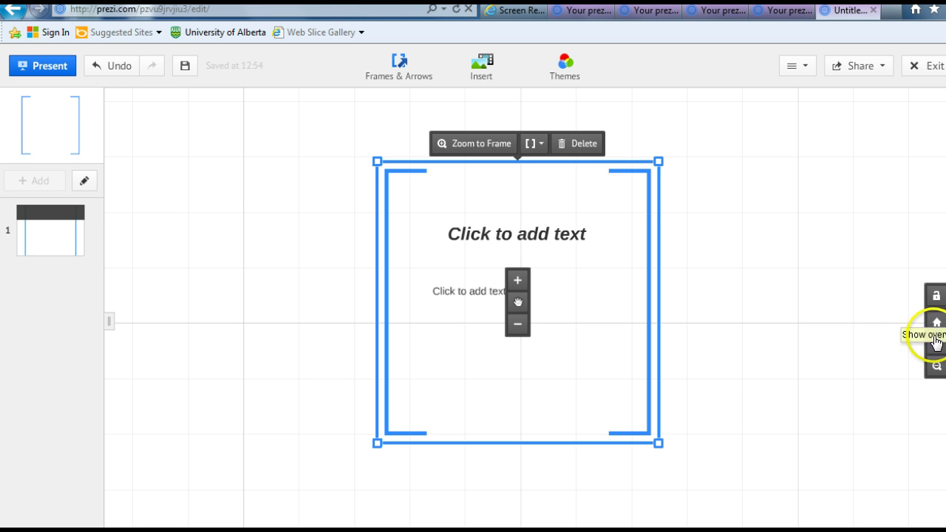
pyautogui.click(935, 344)
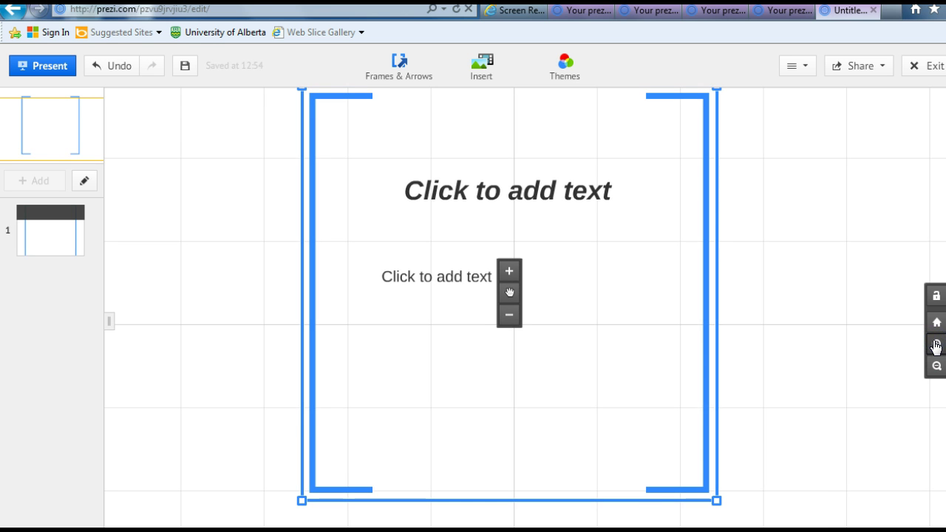
pyautogui.click(936, 365)
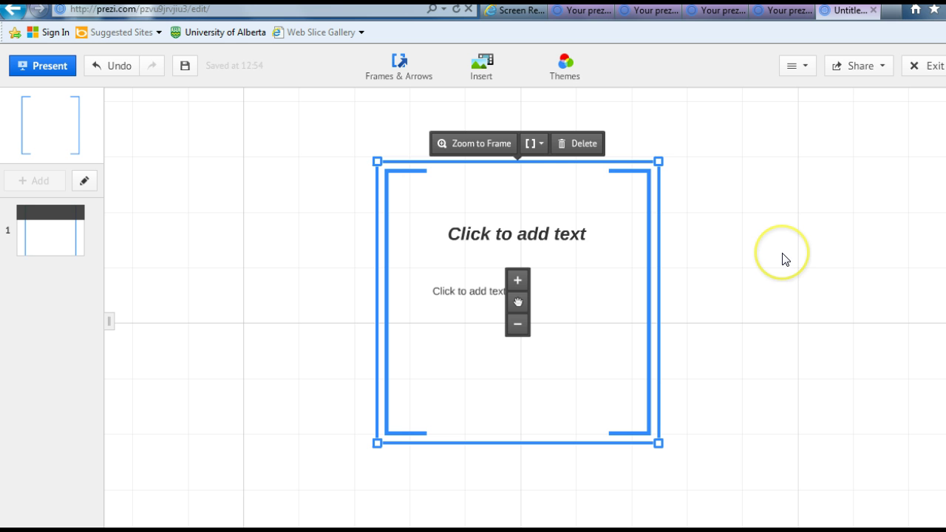
pyautogui.moveTo(785, 257); pyautogui.dragTo(726, 263)
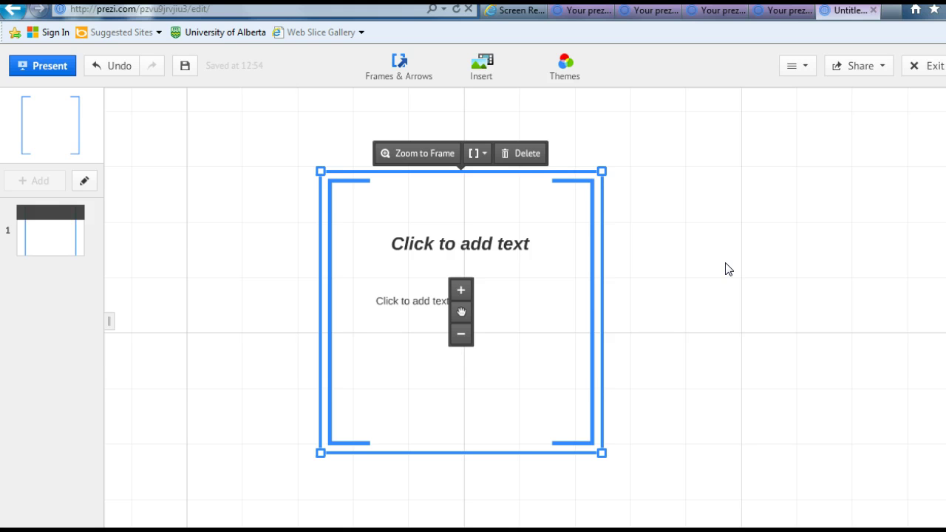
# Try the Habitat and Manifesto themes on the prezi and apply the Blue theme.
pyautogui.click(583, 66)
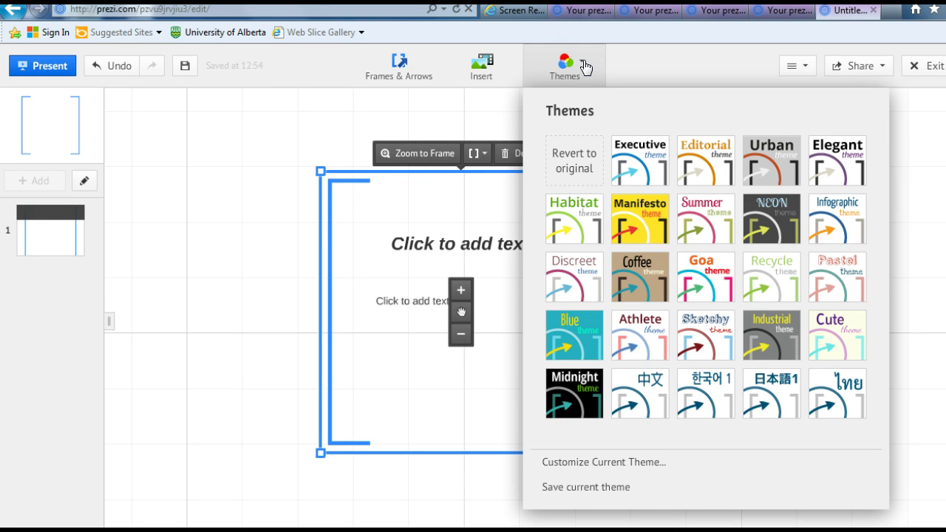
pyautogui.click(582, 215)
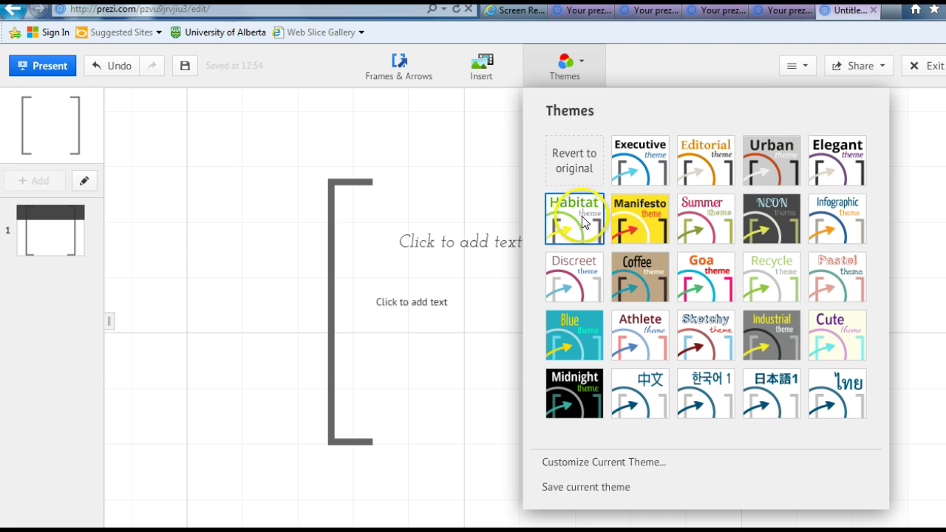
pyautogui.click(638, 218)
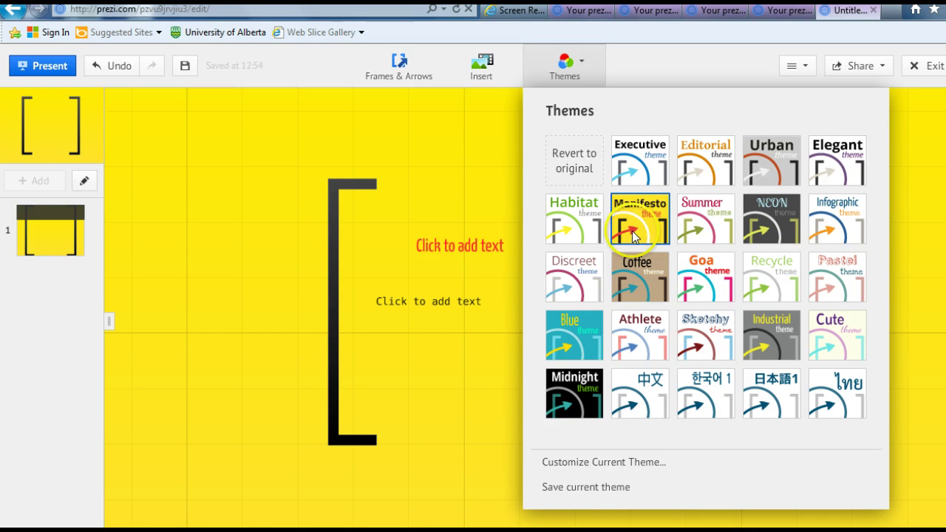
pyautogui.click(580, 330)
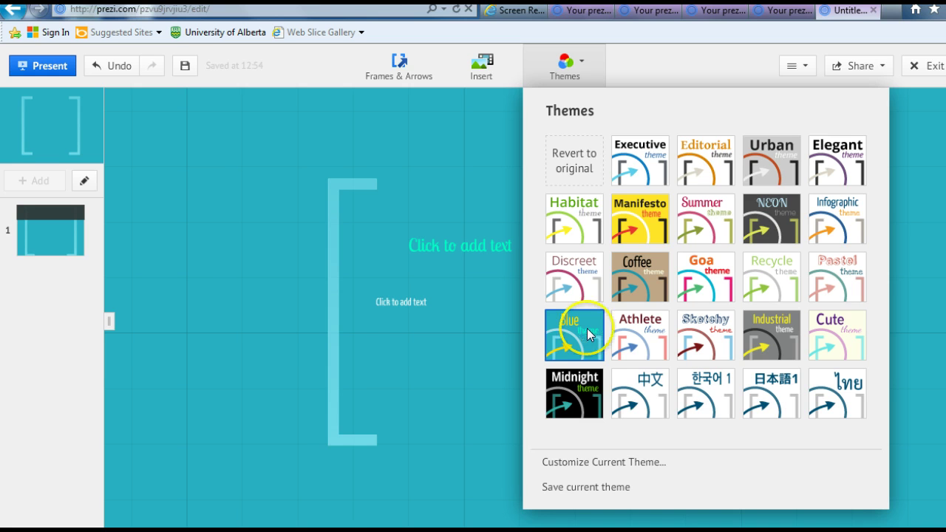
# Apply the Sketchy theme and look through the Theme Wizard's background and font settings.
pyautogui.click(695, 334)
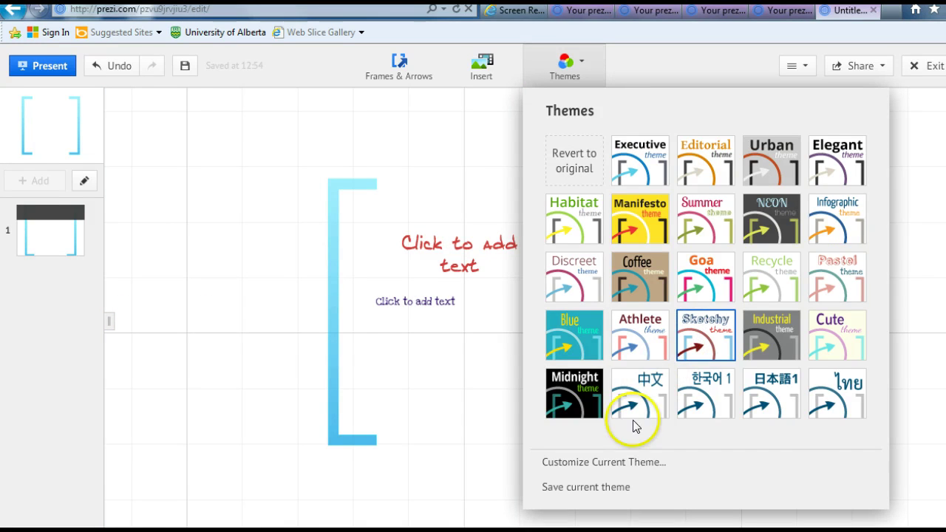
pyautogui.click(617, 464)
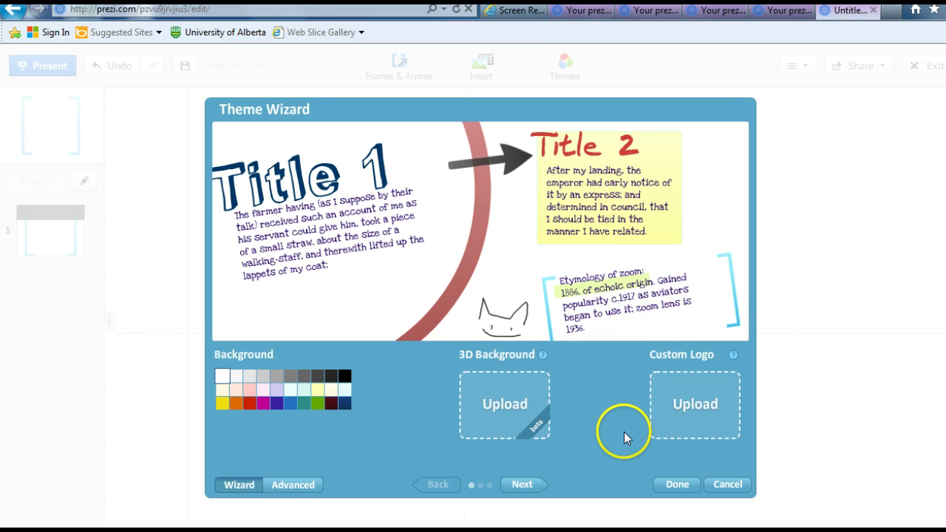
pyautogui.click(521, 484)
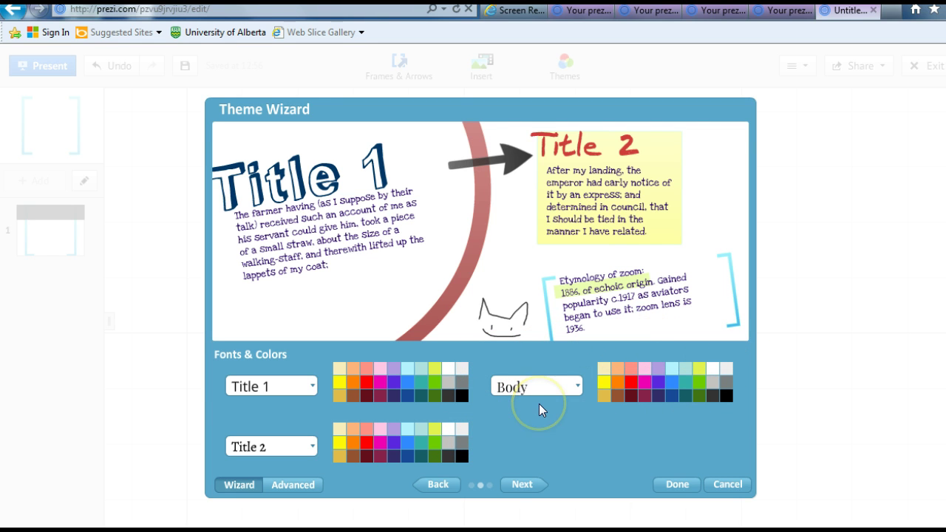
pyautogui.click(523, 486)
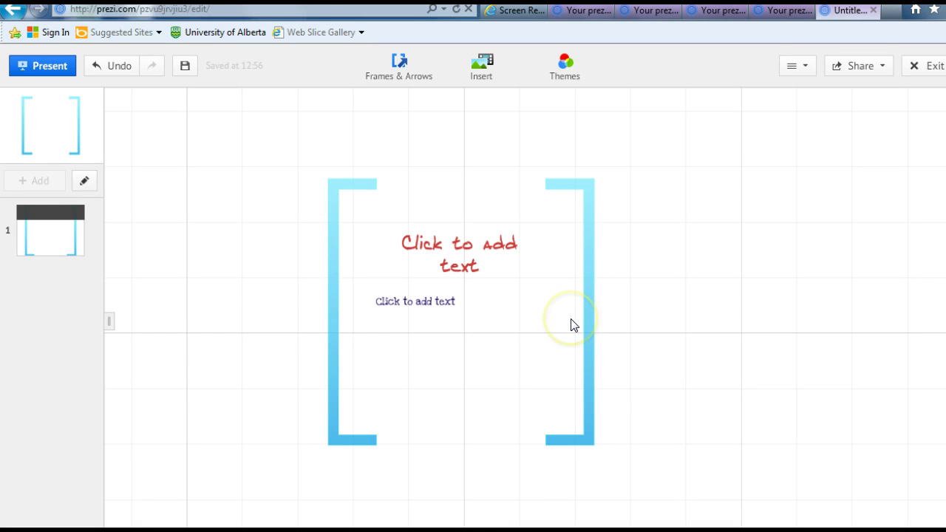
# Enter "Creating A Prezi" in the upper text placeholder of the bracket frame.
pyautogui.click(422, 244)
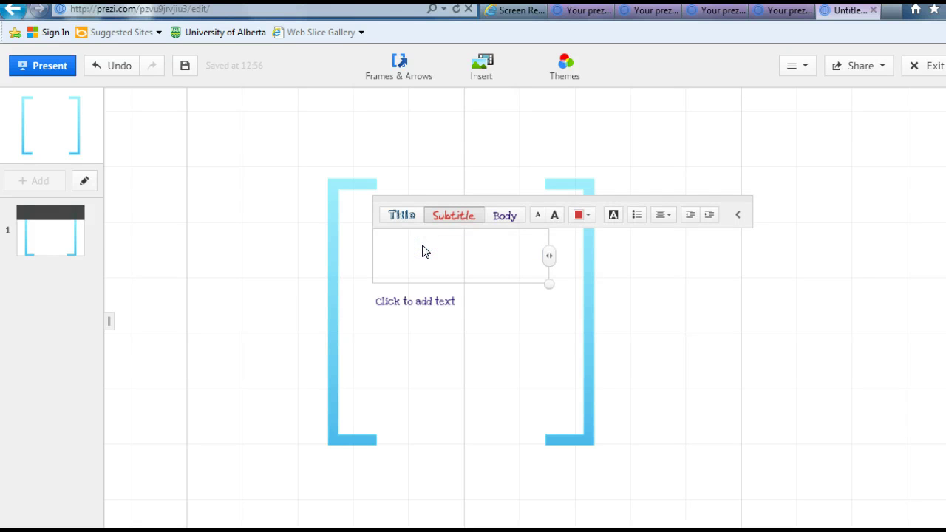
pyautogui.write('Creating A ore')
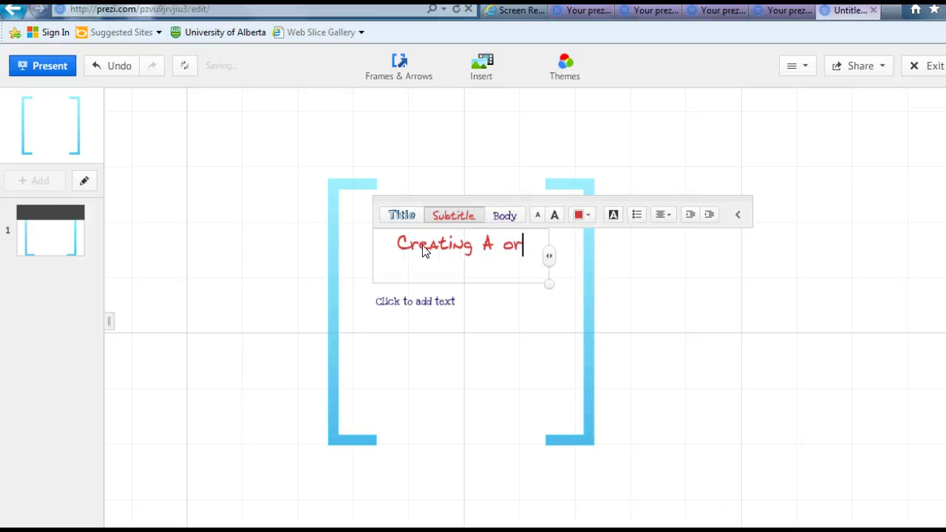
pyautogui.press('BackSpace')
pyautogui.press('BackSpace')
pyautogui.press('BackSpace')
pyautogui.write('P')
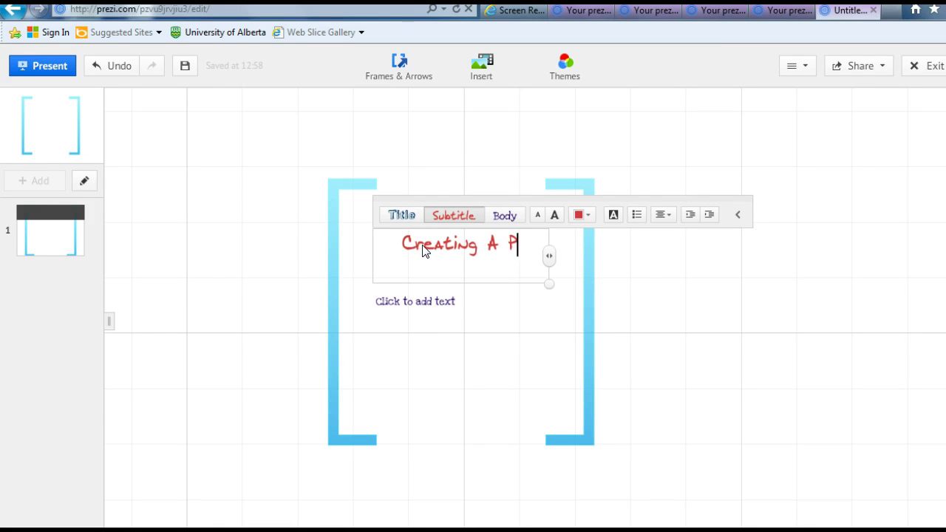
pyautogui.write('rezi')
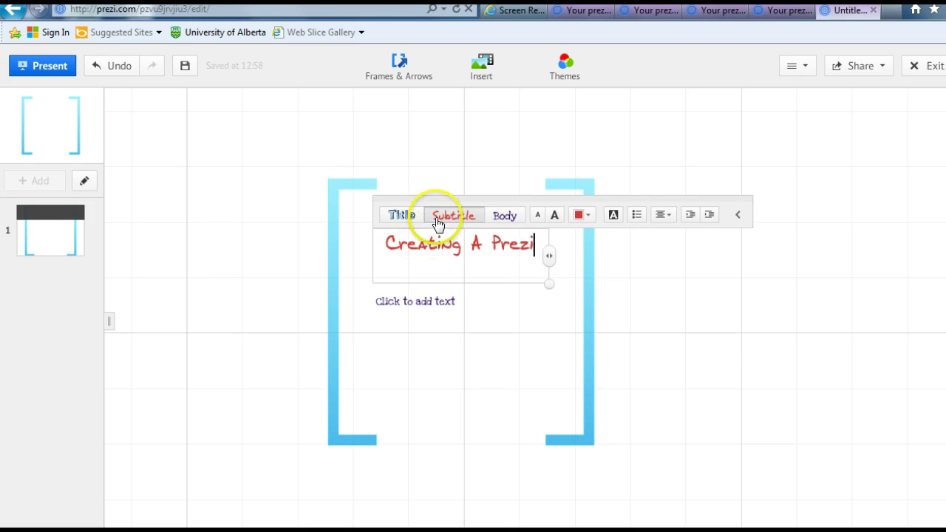
# Format the heading in Title style with a highlighted background and move it up near the frame's top edge.
pyautogui.click(404, 216)
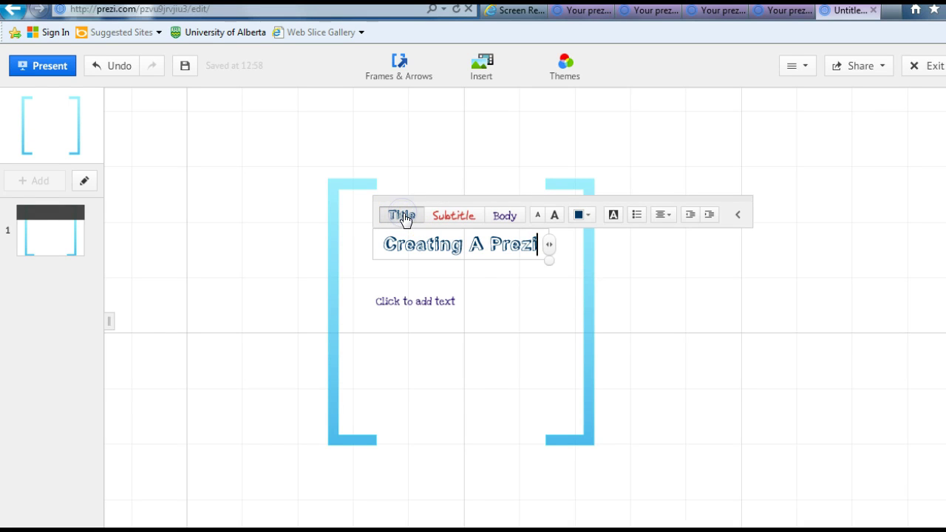
pyautogui.click(610, 212)
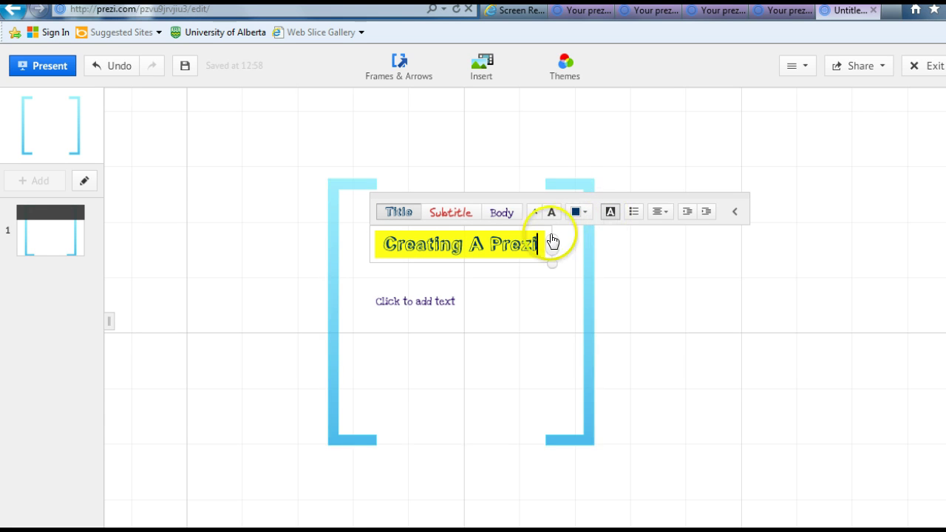
pyautogui.click(483, 245)
pyautogui.click(486, 276)
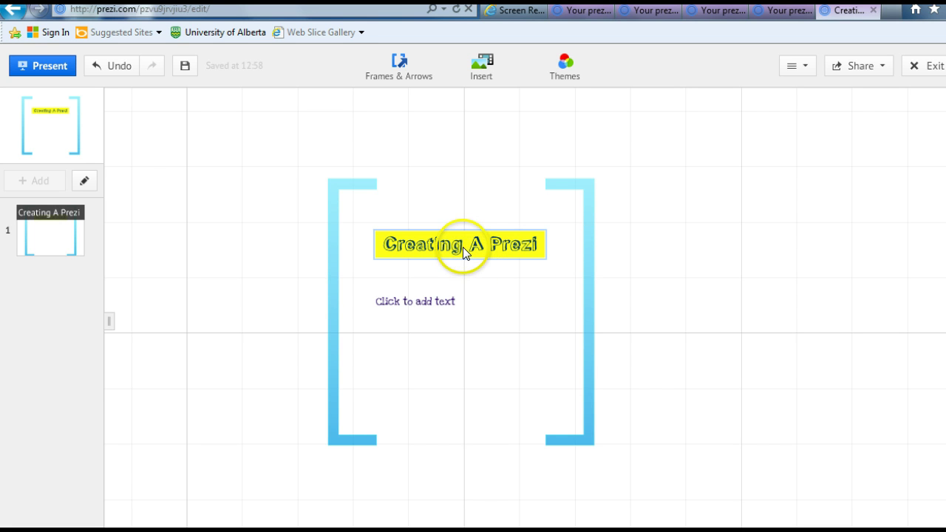
pyautogui.moveTo(463, 246); pyautogui.dragTo(450, 213)
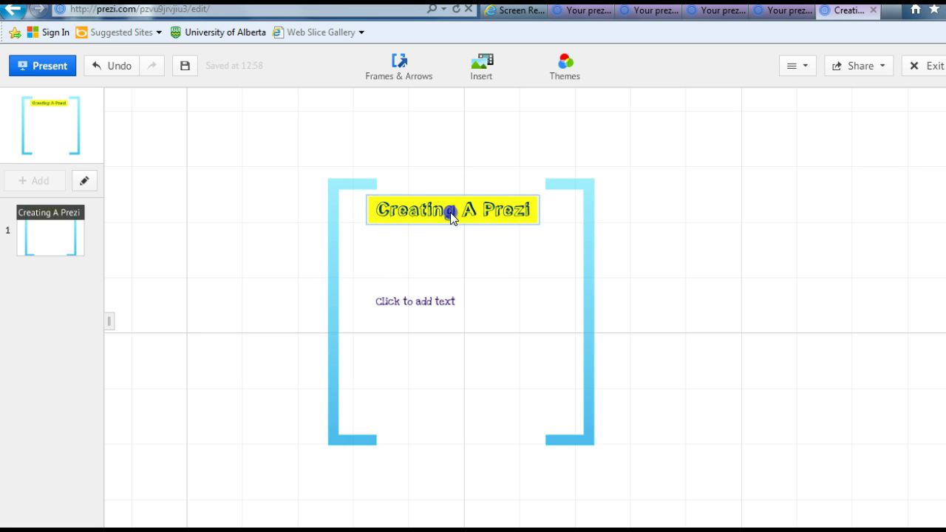
pyautogui.click(450, 215)
# Enter "Adding and Formatting Text" in the remaining text placeholder of the frame.
pyautogui.click(422, 301)
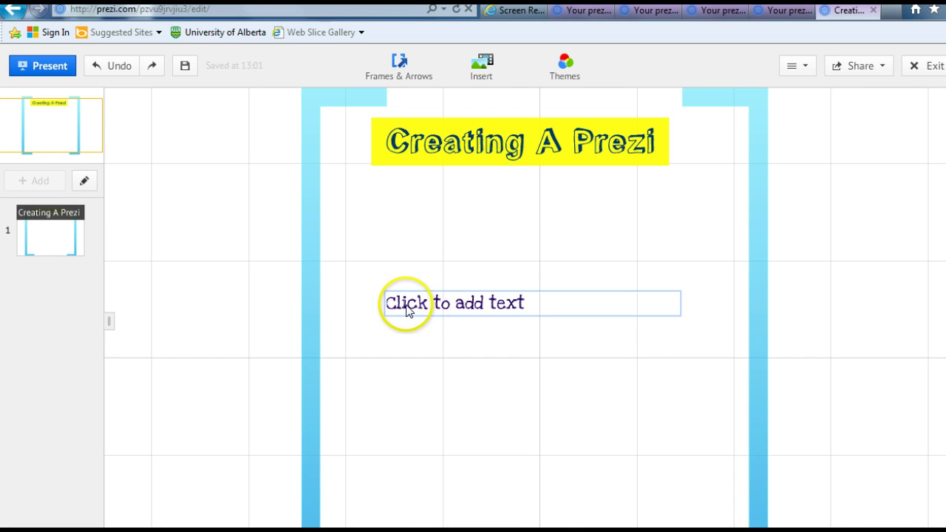
pyautogui.click(406, 309)
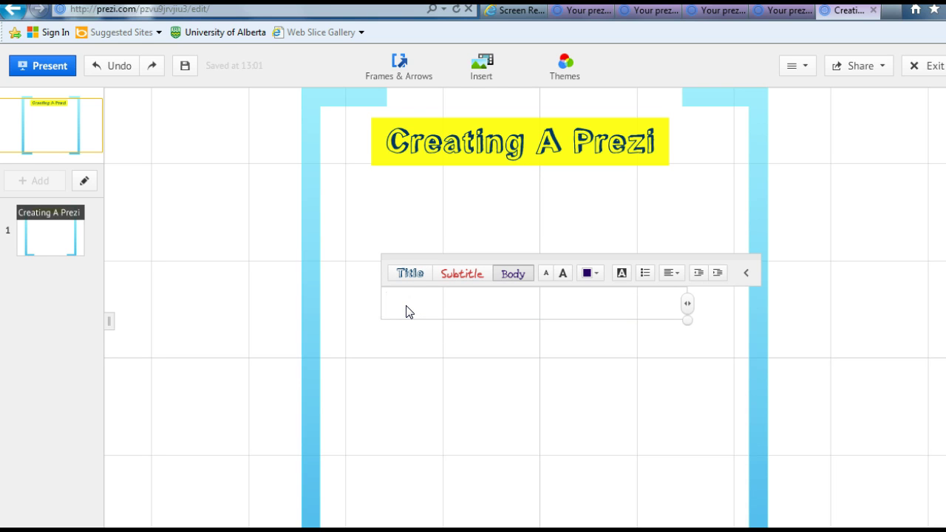
pyautogui.write('Adding and Formta')
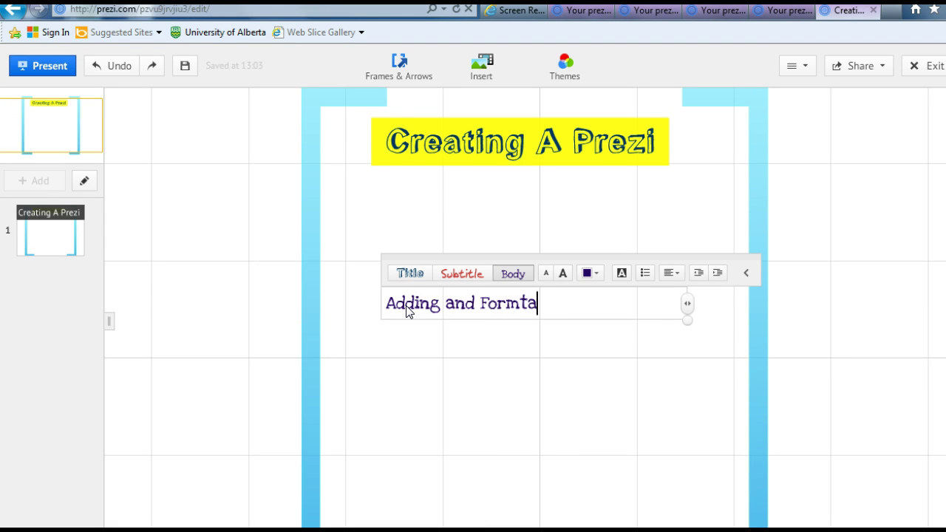
pyautogui.press('BackSpace')
pyautogui.press('BackSpace')
pyautogui.write('atting ')
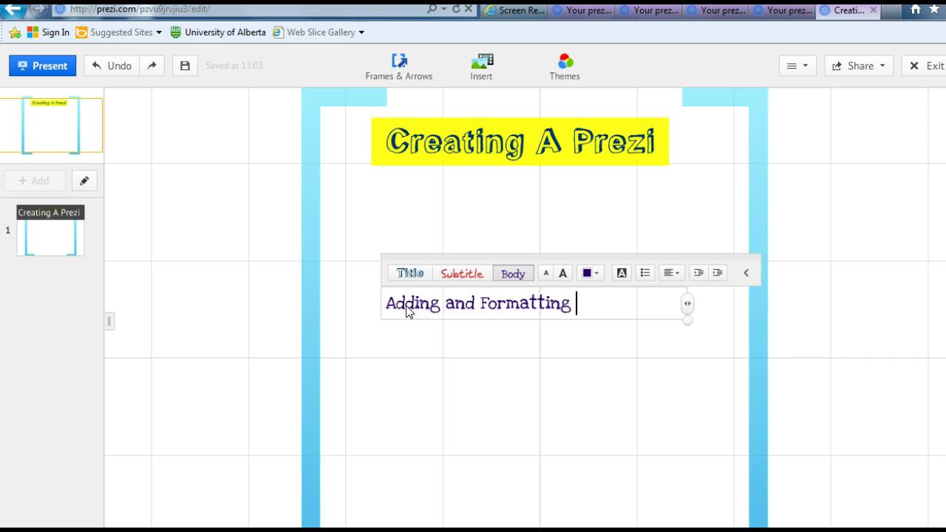
pyautogui.write('Text')
# Apply the Title style and a highlighted background to the "Adding and Formatting Text" line.
pyautogui.click(412, 275)
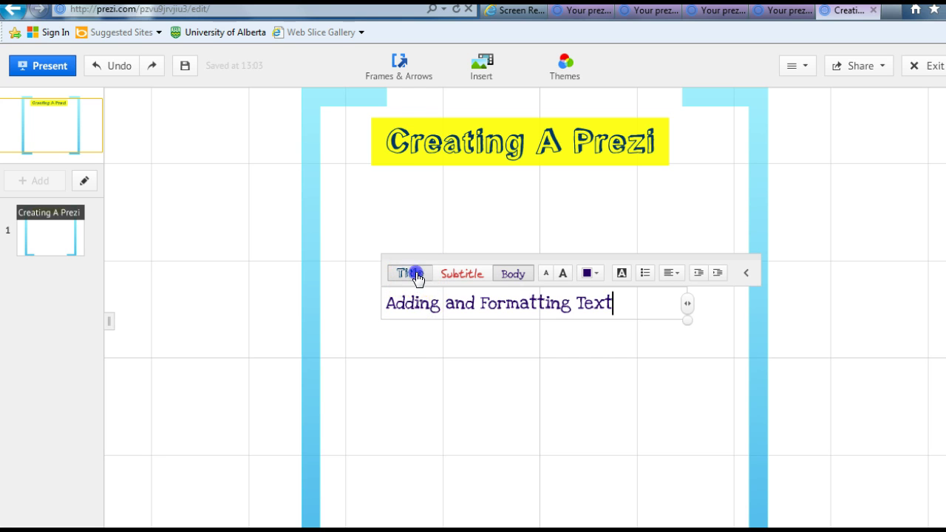
pyautogui.click(622, 274)
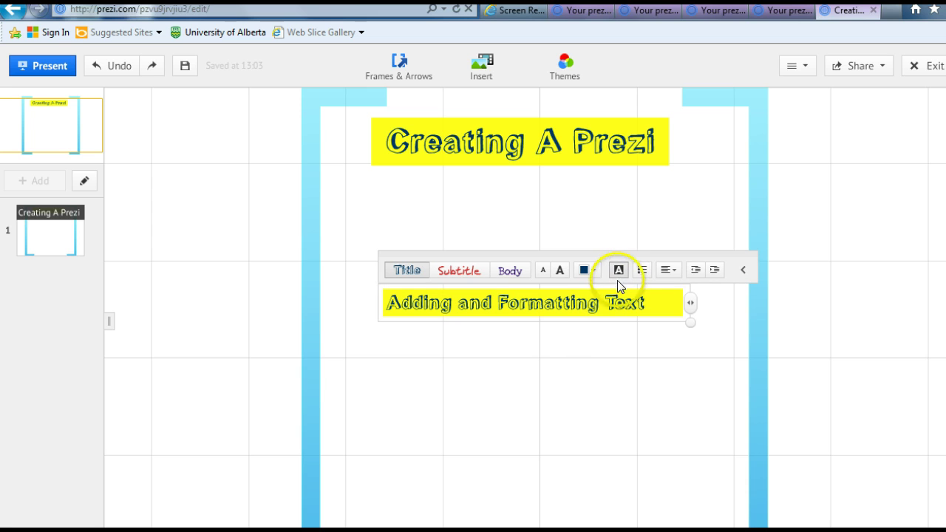
pyautogui.click(353, 393)
# Add a new Body-style text box below the second heading and enter "Adding Text".
pyautogui.click(353, 392)
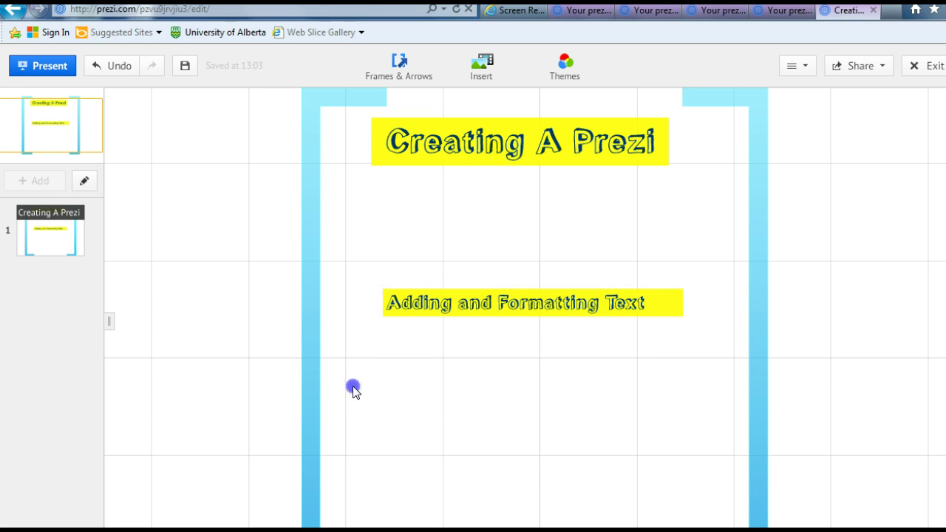
pyautogui.click(477, 368)
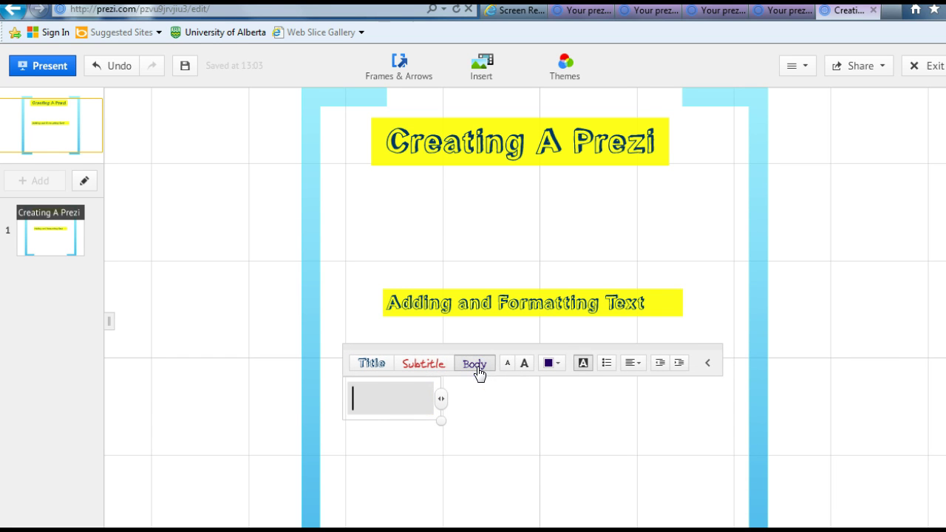
pyautogui.click(396, 399)
pyautogui.write('Adding Tex')
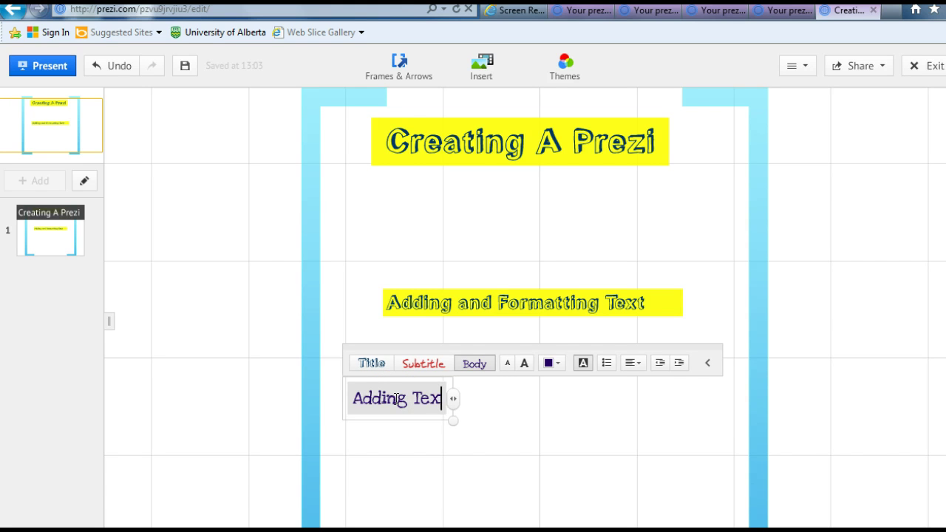
pyautogui.write('t')
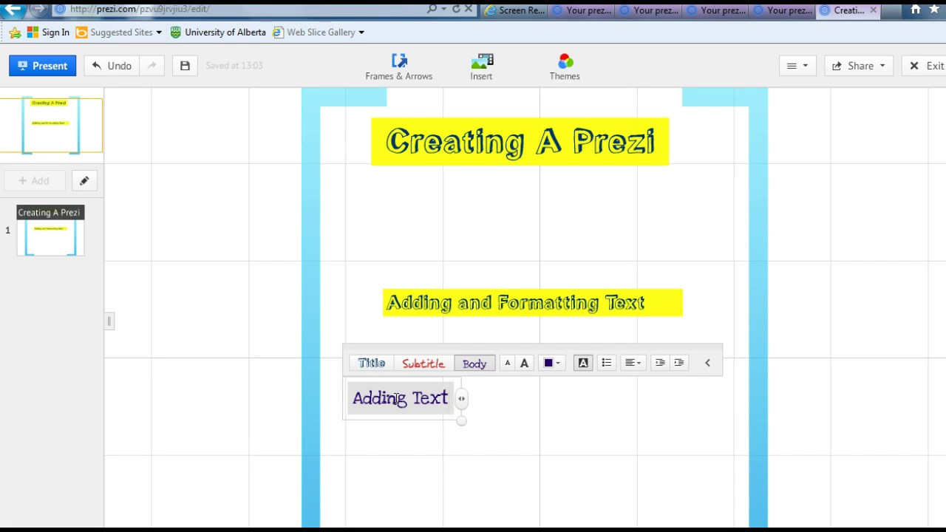
# Add the line "Click the canvas to add text" after a blank line in the body text box.
pyautogui.press('Return')
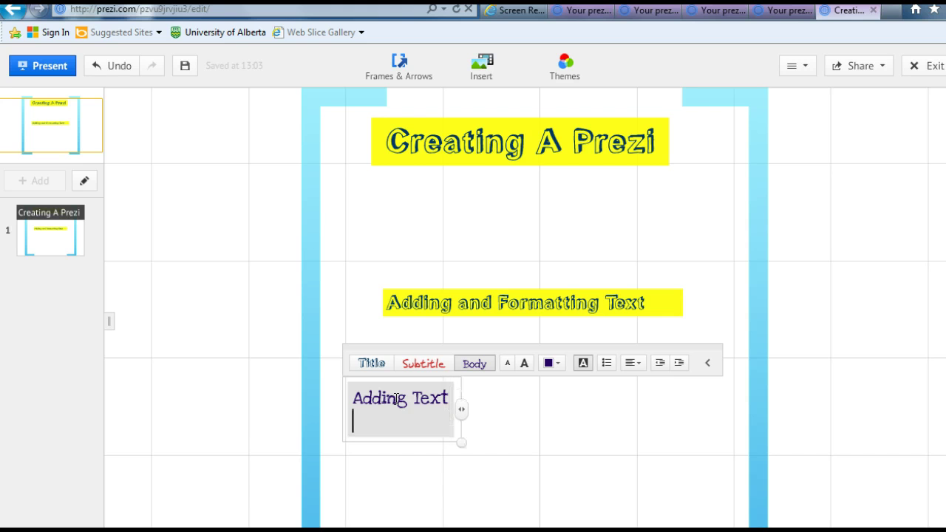
pyautogui.press('Return')
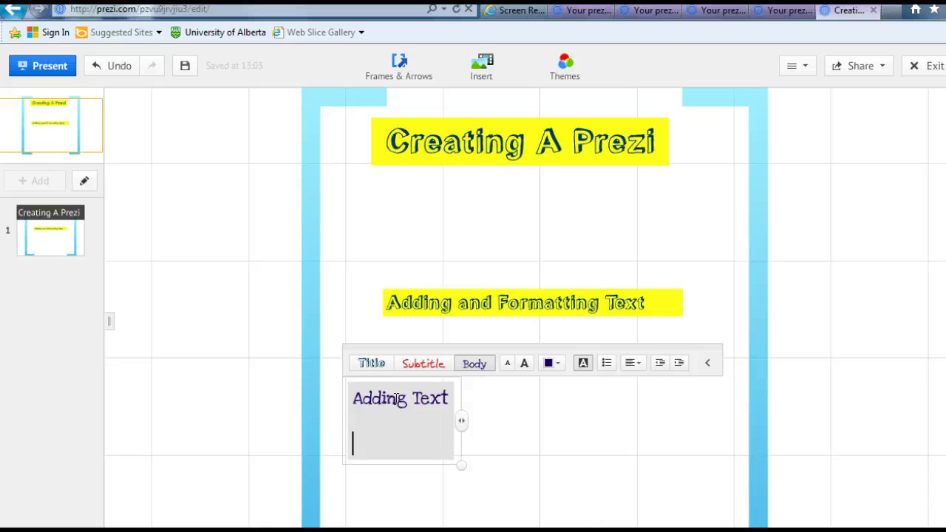
pyautogui.write('Cle')
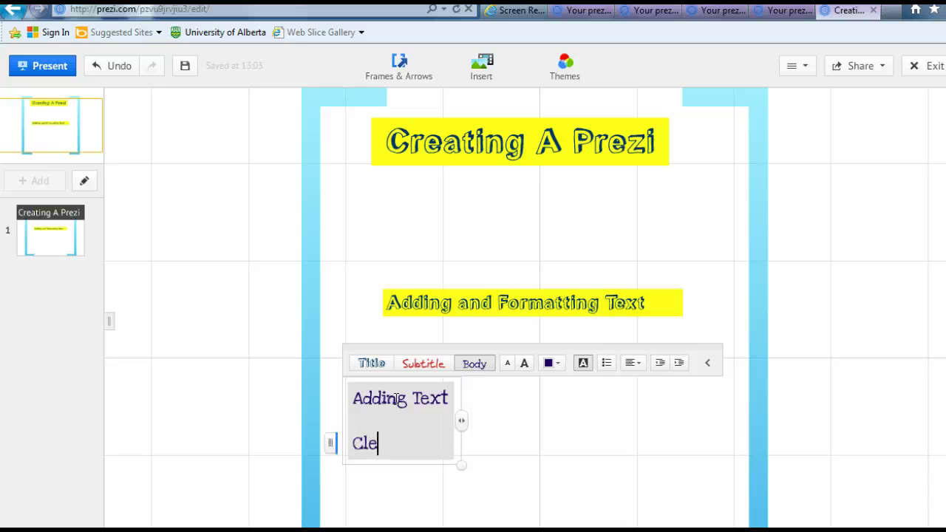
pyautogui.press('BackSpace')
pyautogui.write('ick the ')
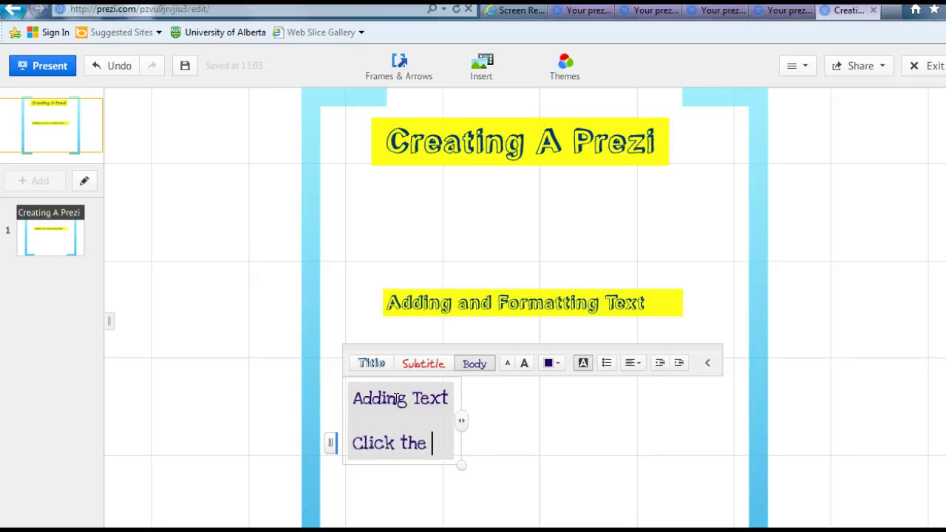
pyautogui.write('can')
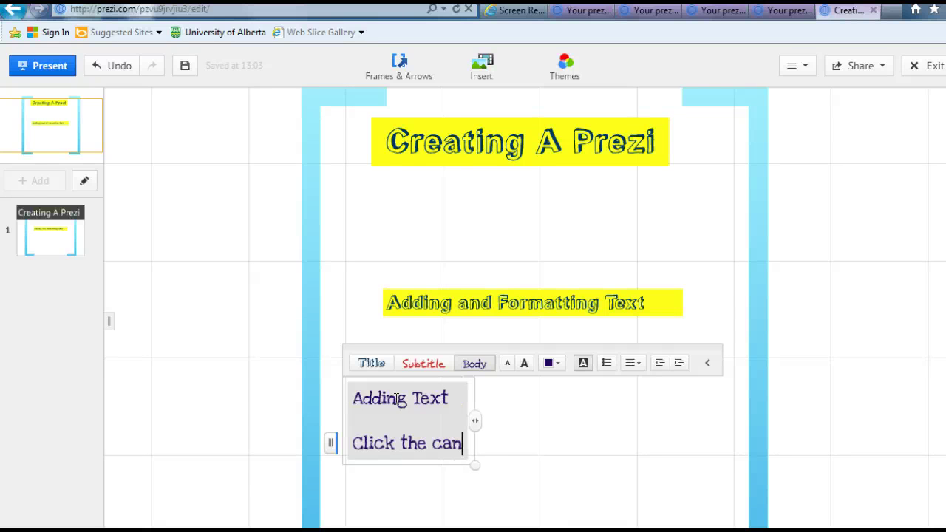
pyautogui.write('vas ')
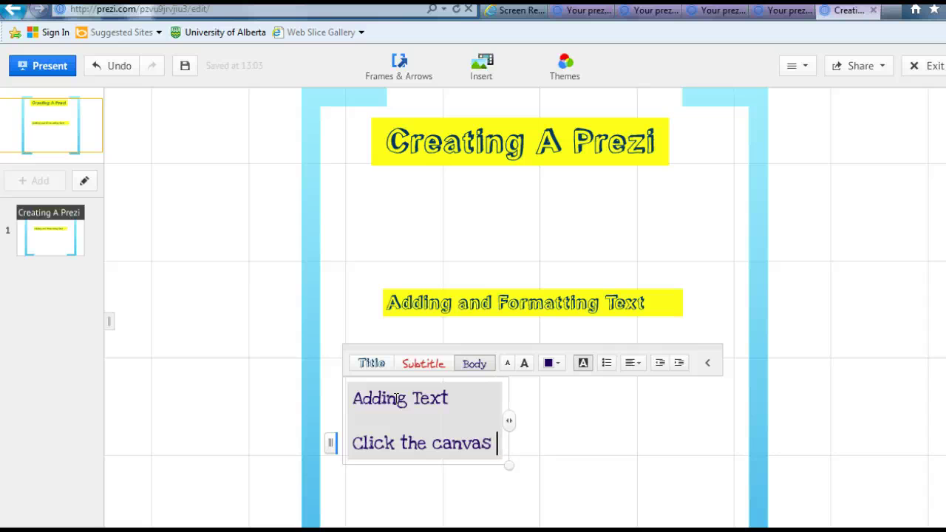
pyautogui.write('to add text')
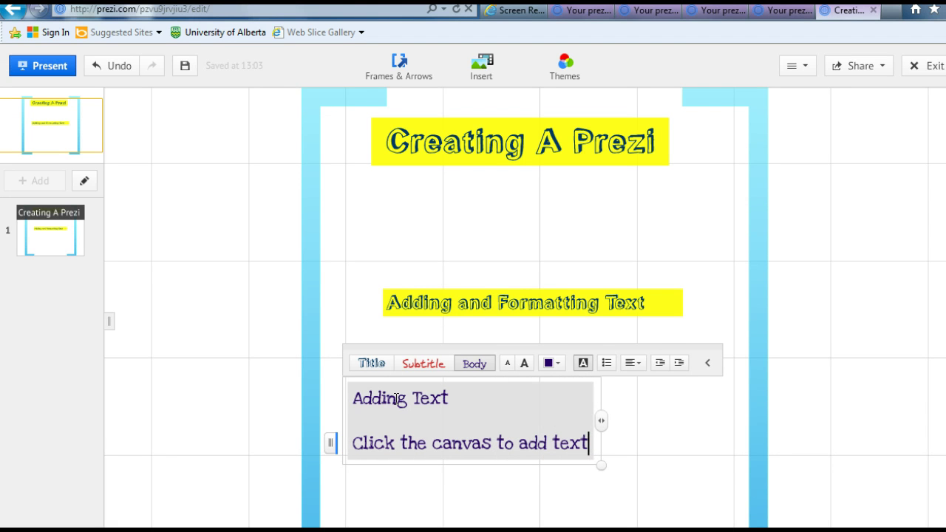
# Add the line "Use the mini toolbar to choose:" after a blank line in the body text box.
pyautogui.press('Return')
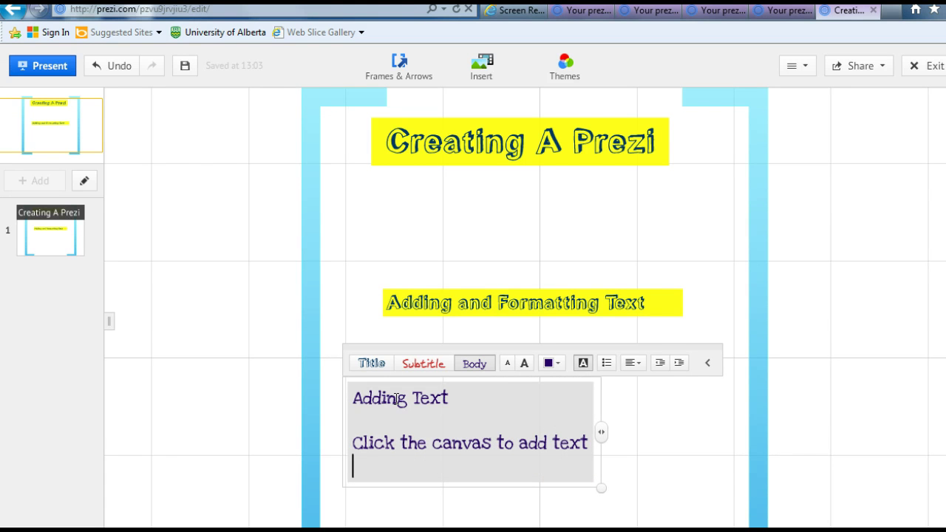
pyautogui.press('Return')
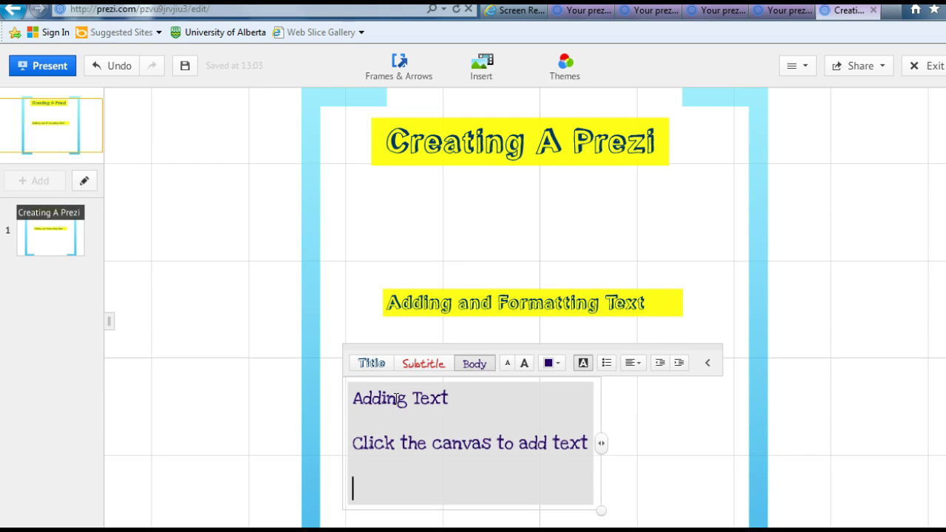
pyautogui.write('Use the ')
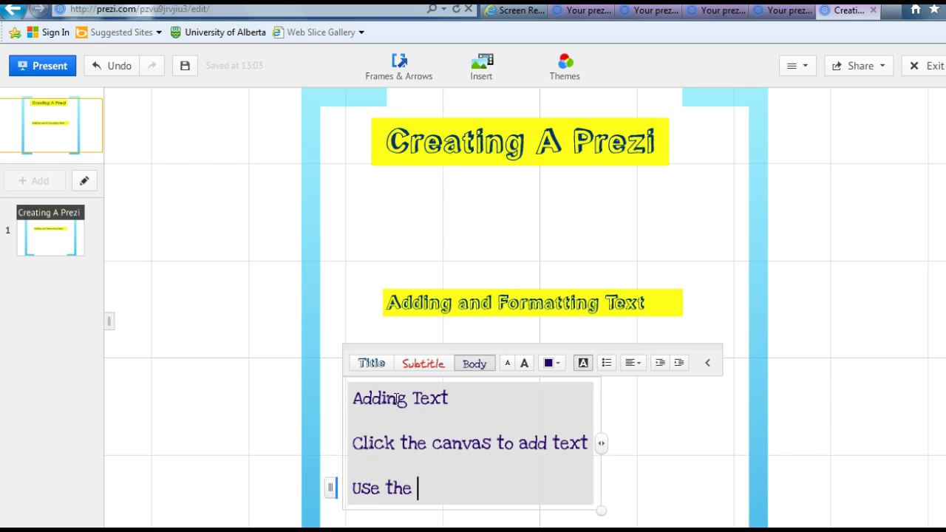
pyautogui.write('mini tool')
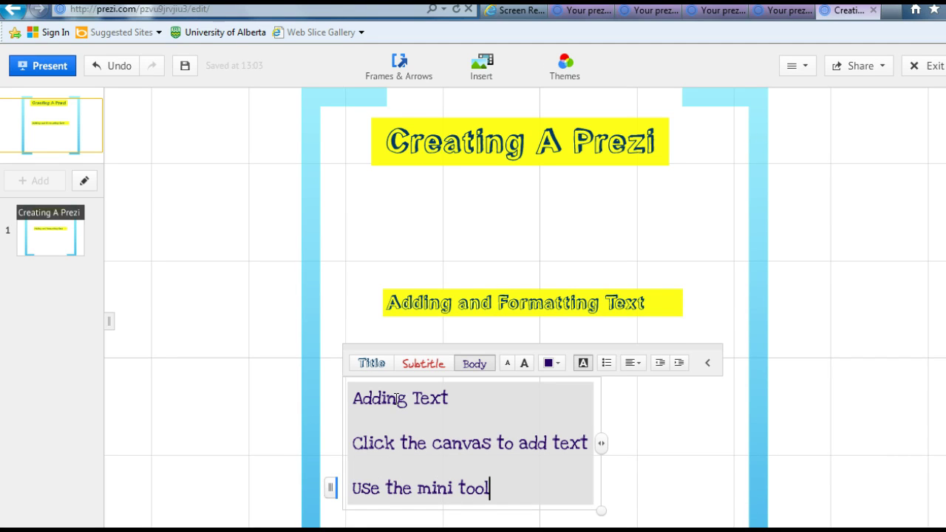
pyautogui.write('bar to ')
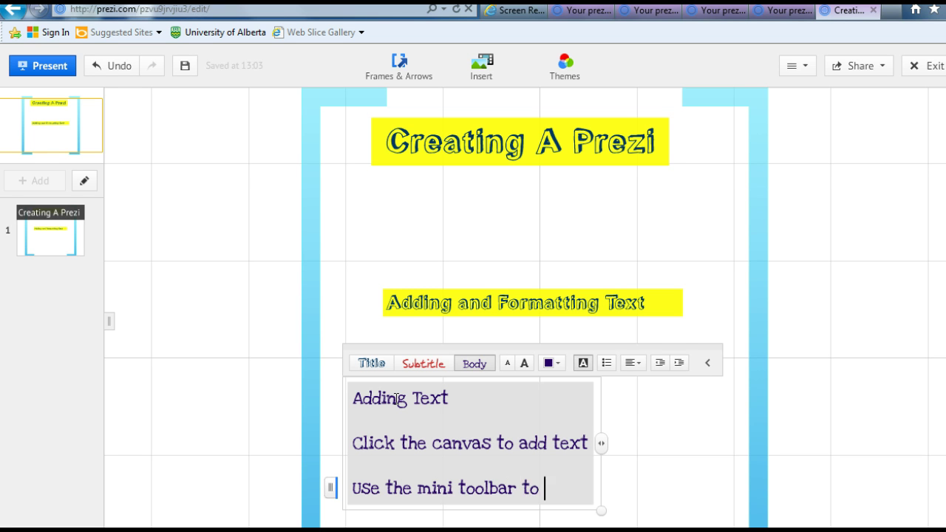
pyautogui.write('choose')
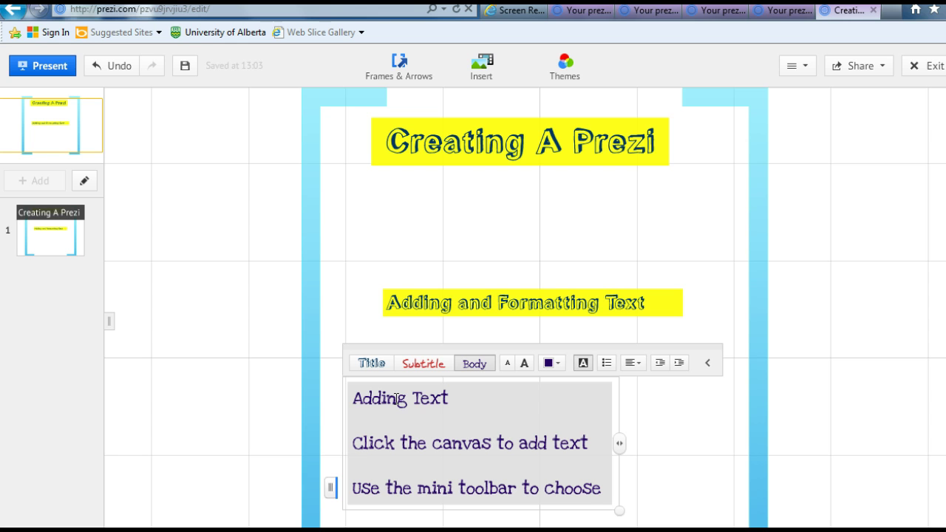
pyautogui.press('BackSpace')
pyautogui.write(':')
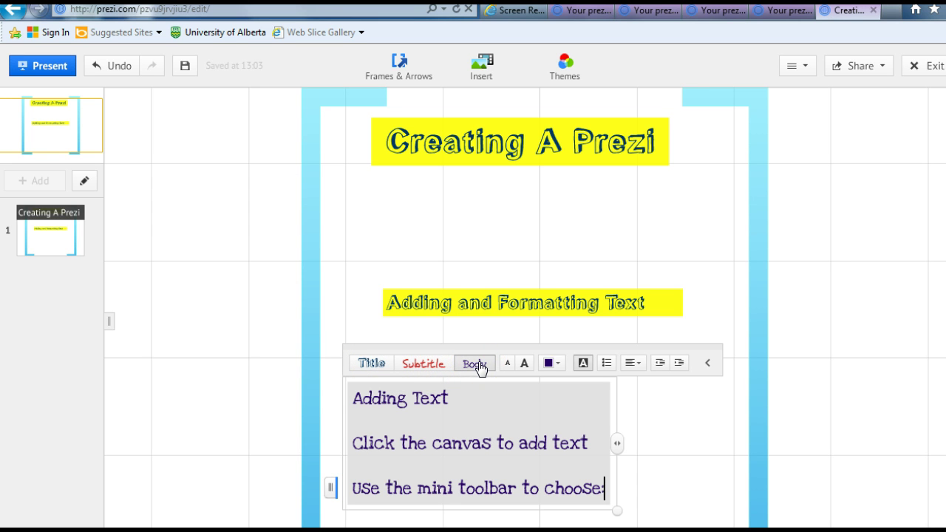
# Start a bulleted list under the mini toolbar line with the item "title, subtitle, or body".
pyautogui.press('Return')
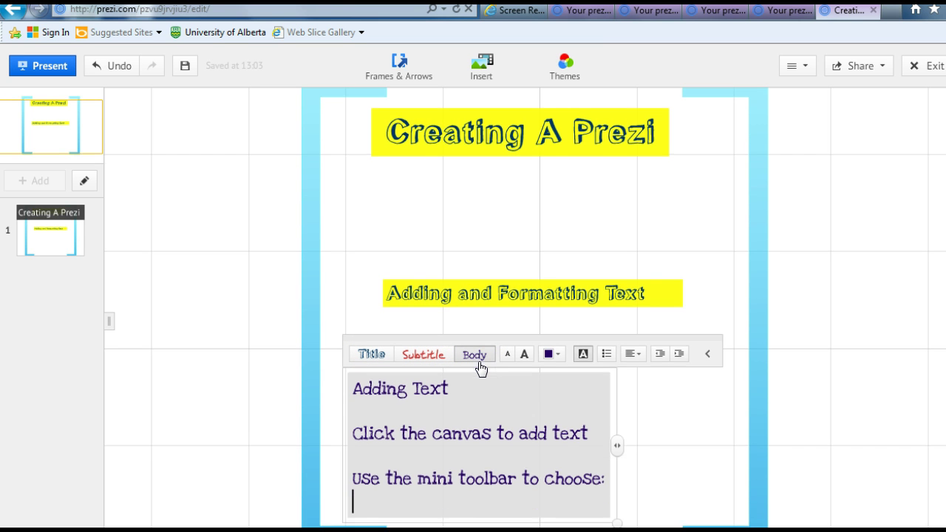
pyautogui.click(480, 364)
pyautogui.click(606, 355)
pyautogui.write('title')
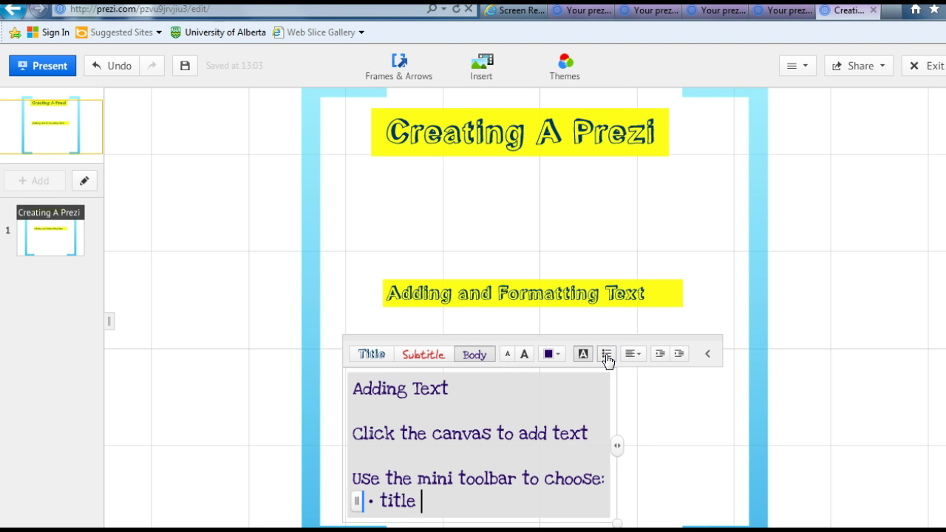
pyautogui.press('BackSpace')
pyautogui.write(', subtitle.')
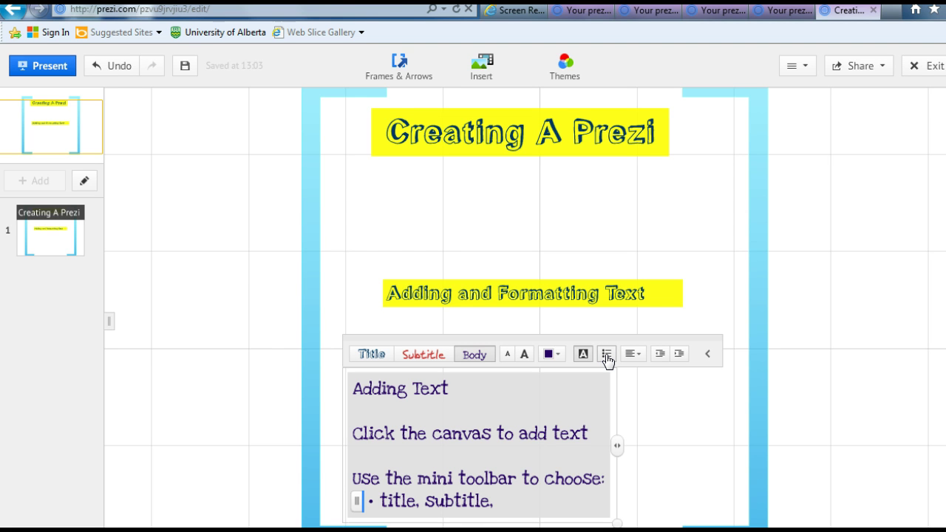
pyautogui.write(' or body')
# Add a second bullet reading "Font size, colour, or text background".
pyautogui.press('Return')
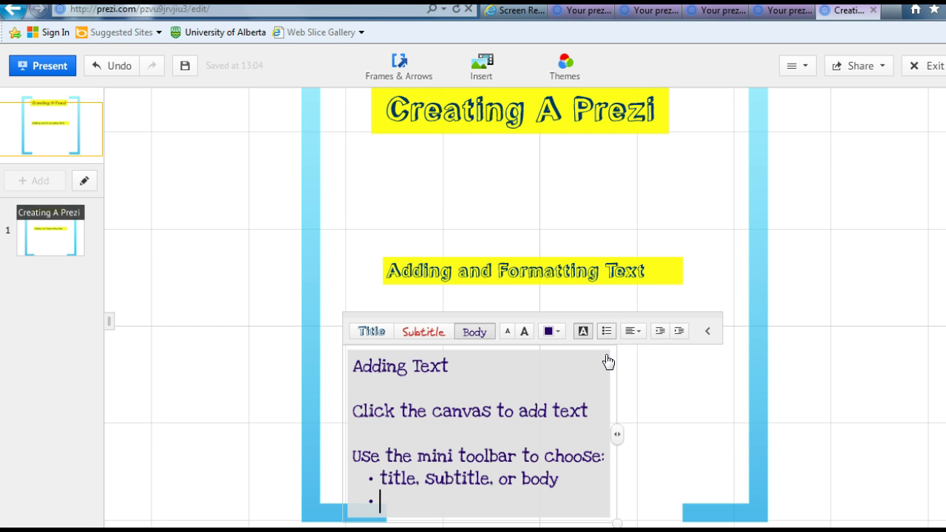
pyautogui.write('Font ')
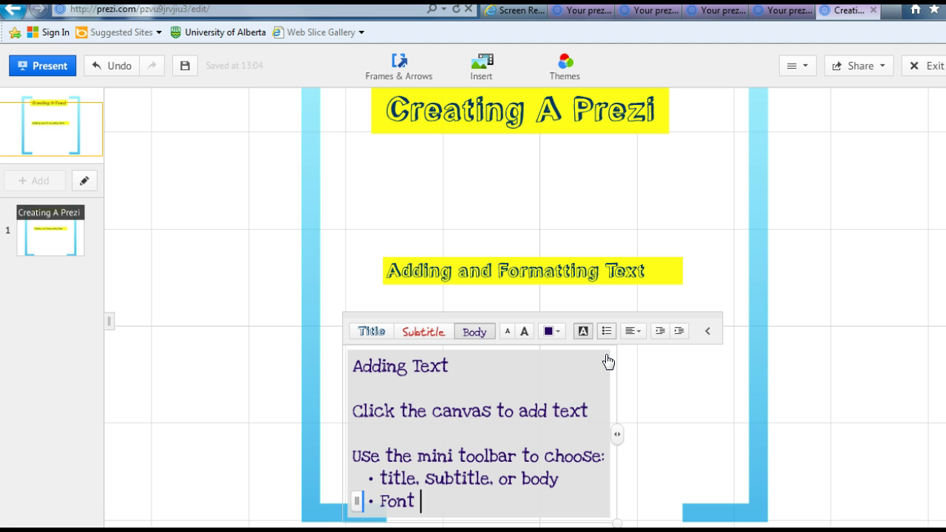
pyautogui.write('Size, coul')
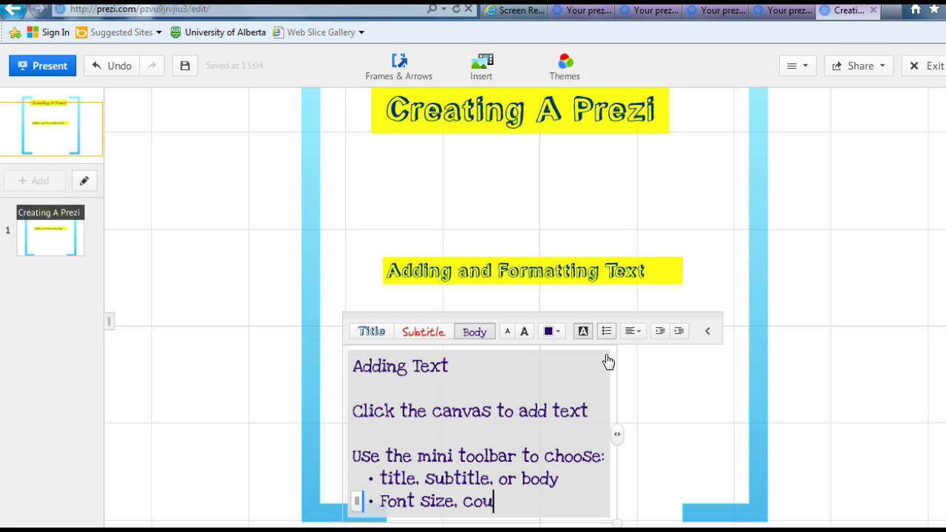
pyautogui.press('BackSpace')
pyautogui.press('BackSpace')
pyautogui.write('lour')
pyautogui.write('.')
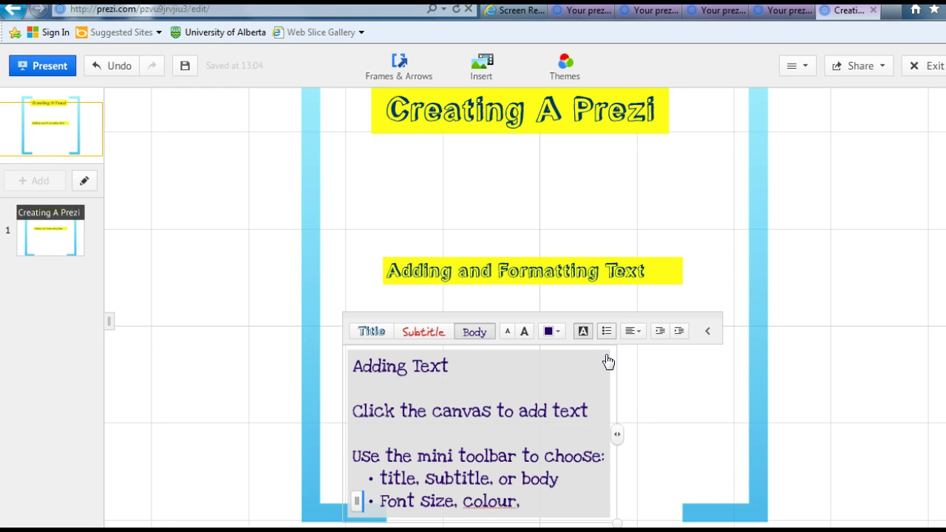
pyautogui.write(' or text background')
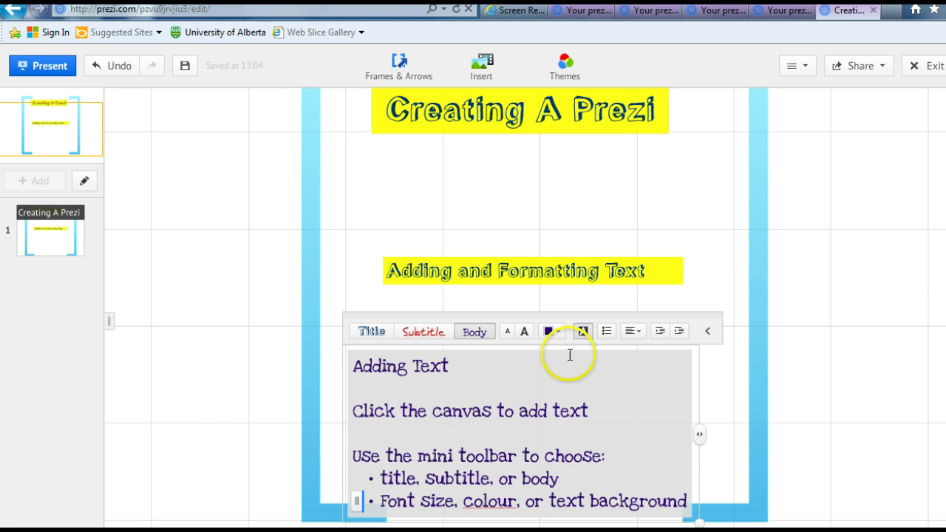
# Try teal and green on the body text, and settle on dark indigo as the text colour.
pyautogui.click(524, 334)
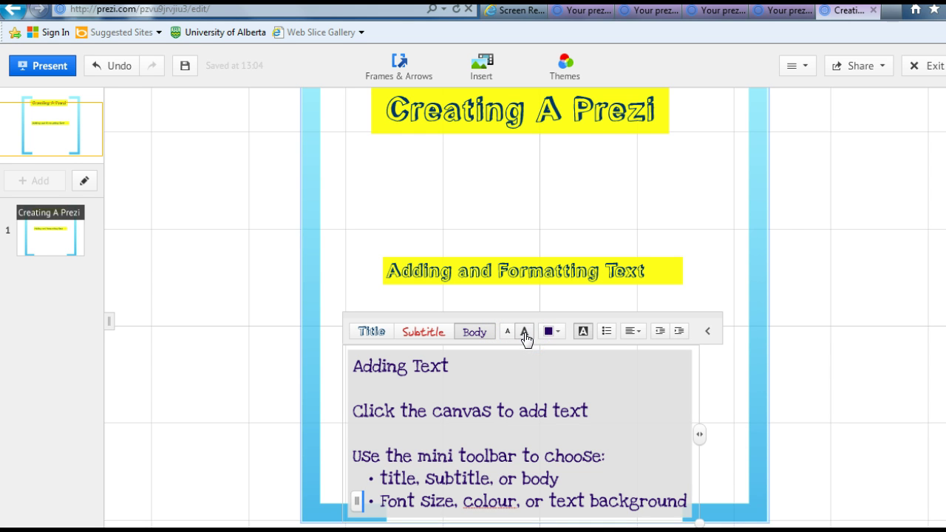
pyautogui.click(555, 332)
pyautogui.click(571, 298)
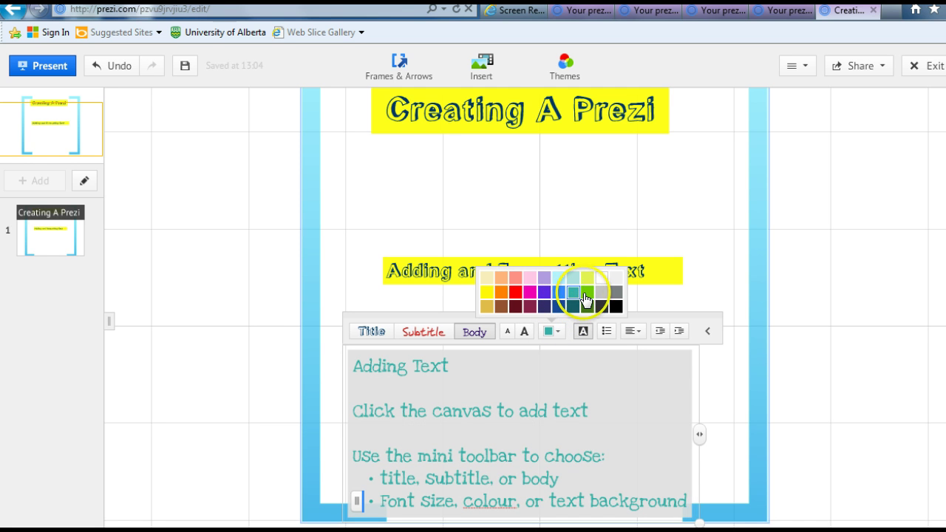
pyautogui.click(588, 295)
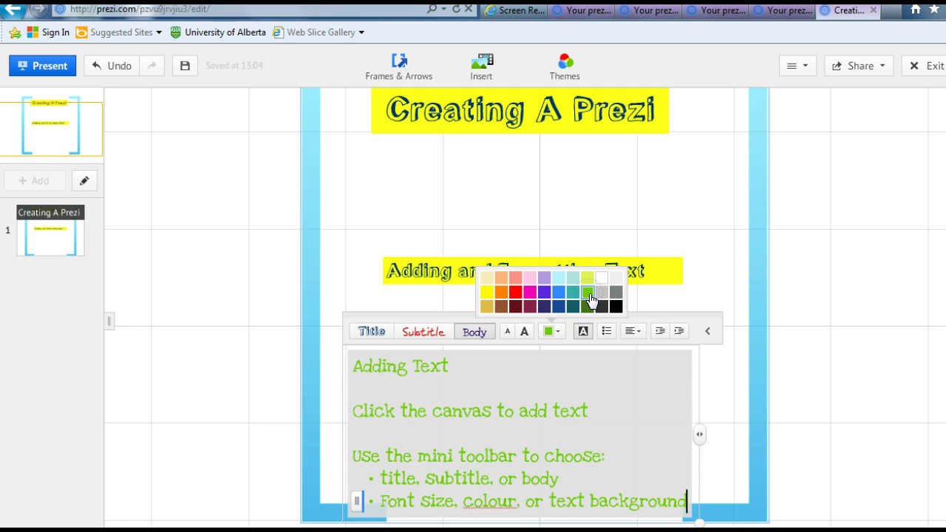
pyautogui.click(544, 311)
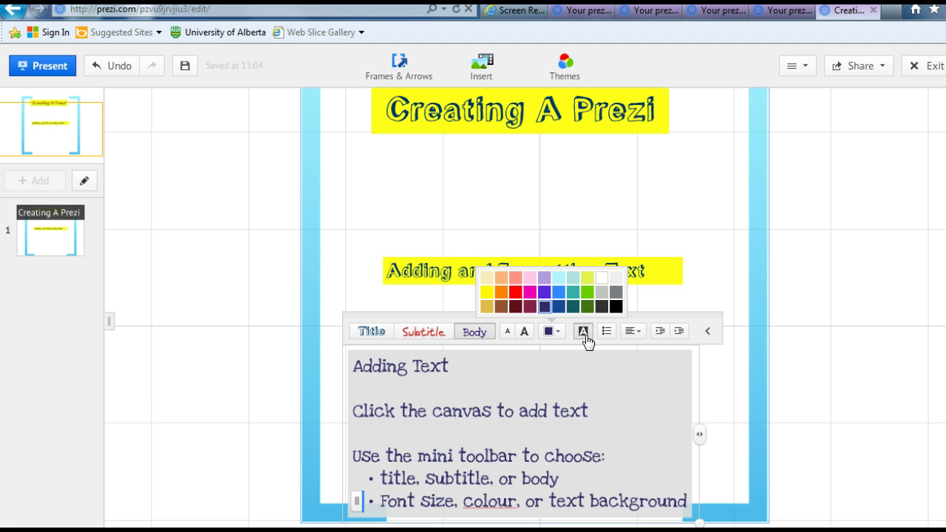
# Add the bullets "Text alignment, and" and "bullets, if needed", viewing the paragraph alignment options in between.
pyautogui.press('Return')
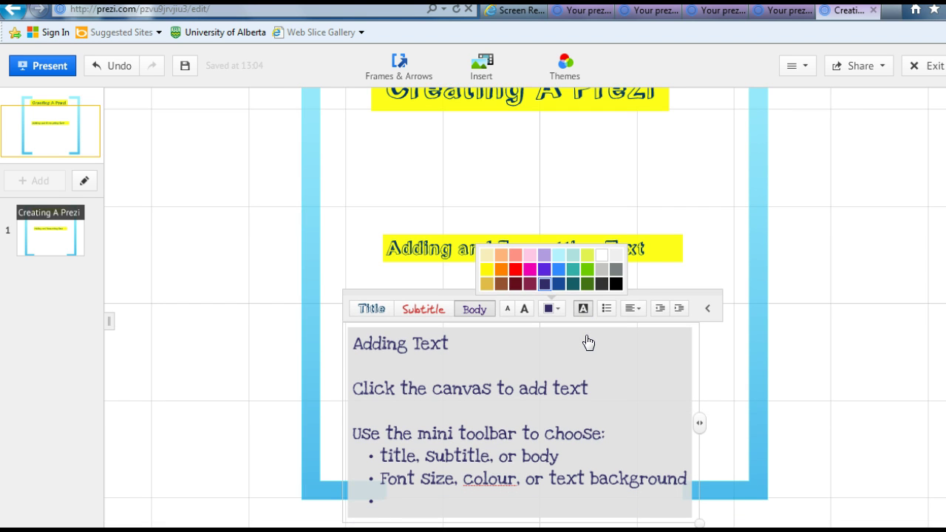
pyautogui.write('Text alignment')
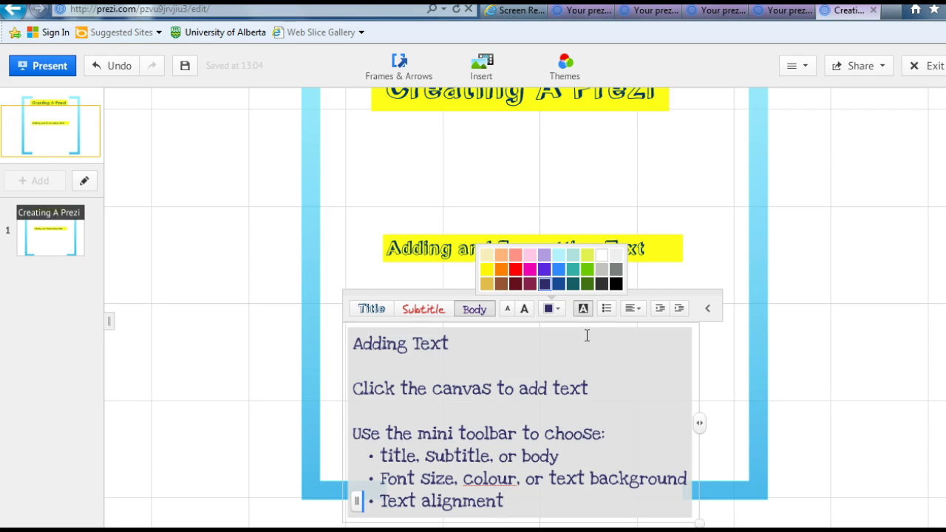
pyautogui.write(', and')
pyautogui.click(633, 310)
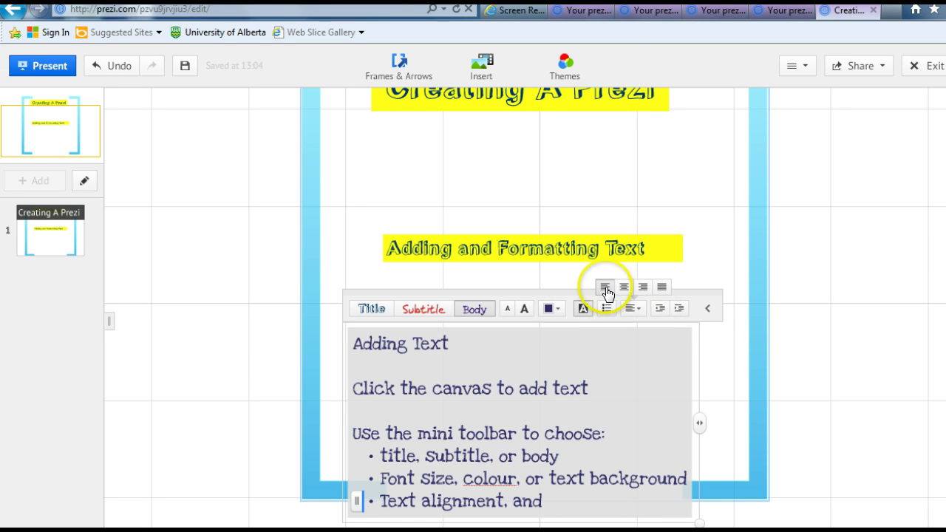
pyautogui.click(624, 289)
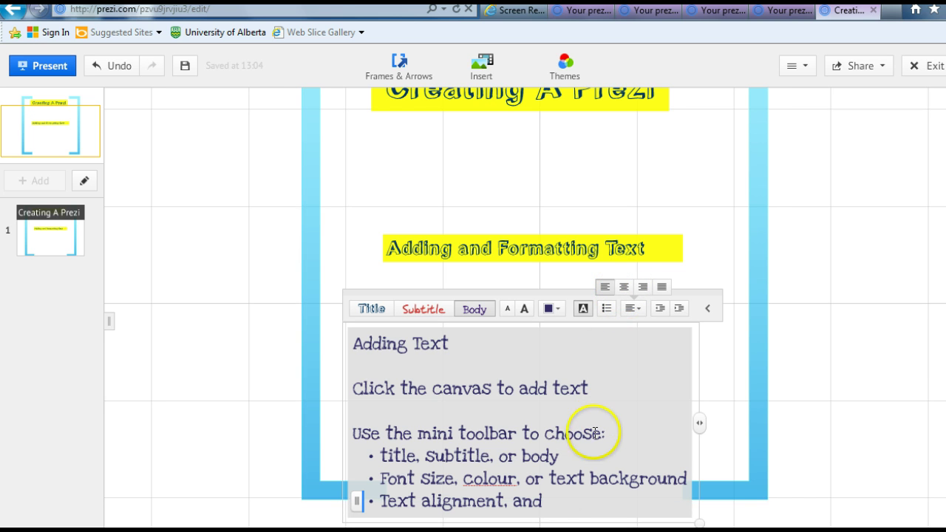
pyautogui.press('Return')
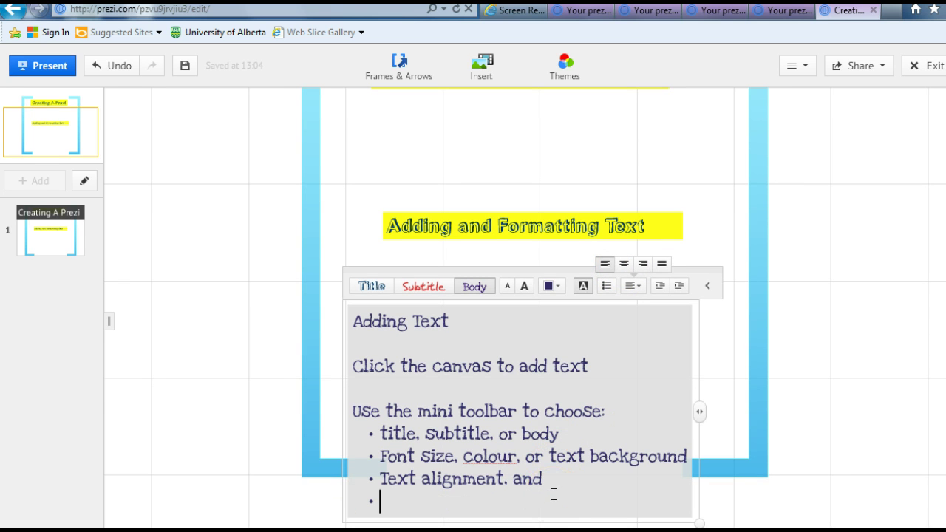
pyautogui.write('bull')
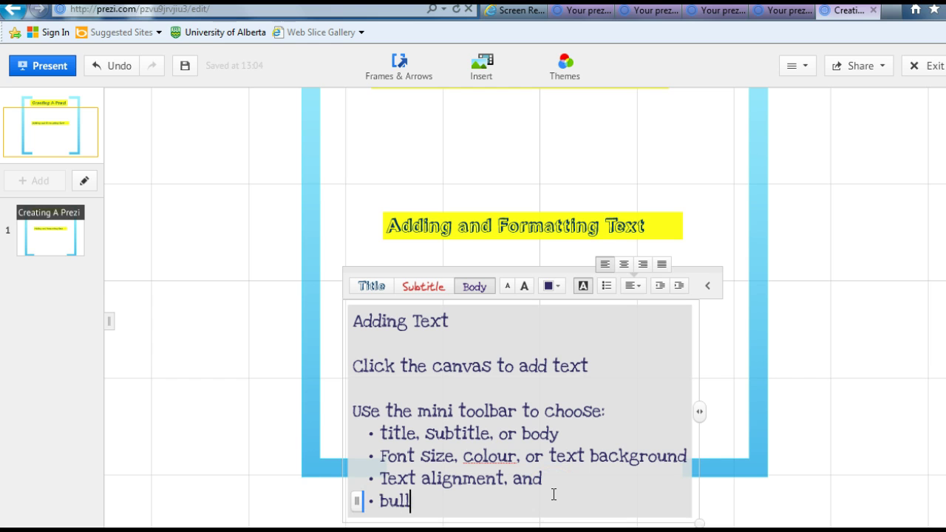
pyautogui.write('ets, if needed')
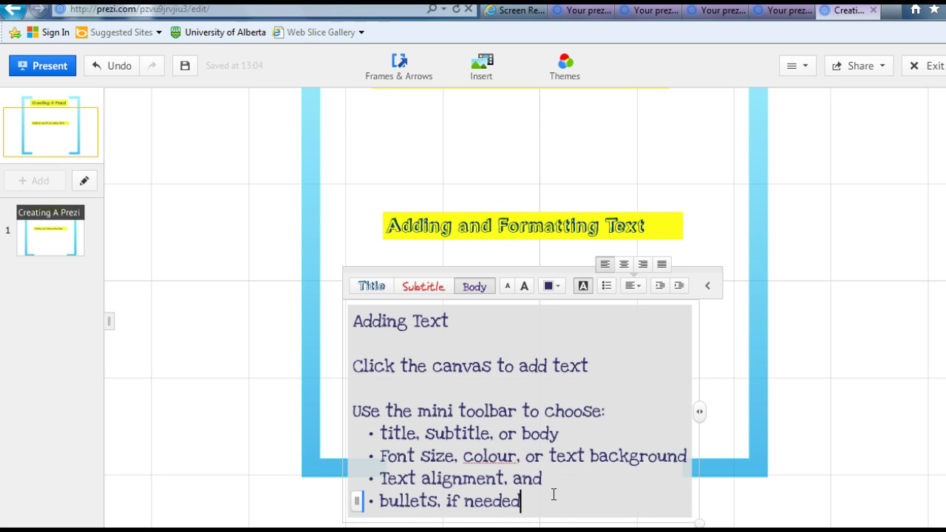
# Capitalize the first letters of the "title, subtitle, or body" and "bullets, if needed" items and finish editing the text box.
pyautogui.click(387, 433)
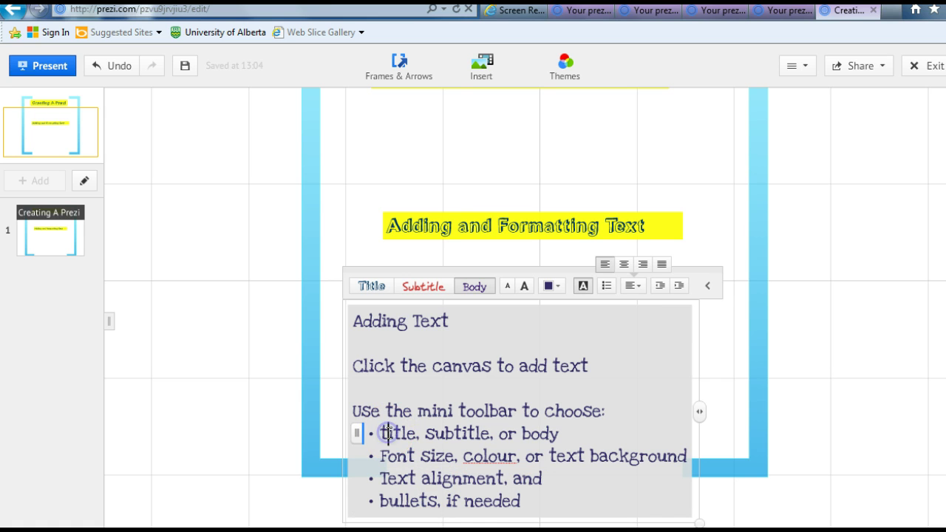
pyautogui.press('Delete')
pyautogui.write('T')
pyautogui.click(383, 498)
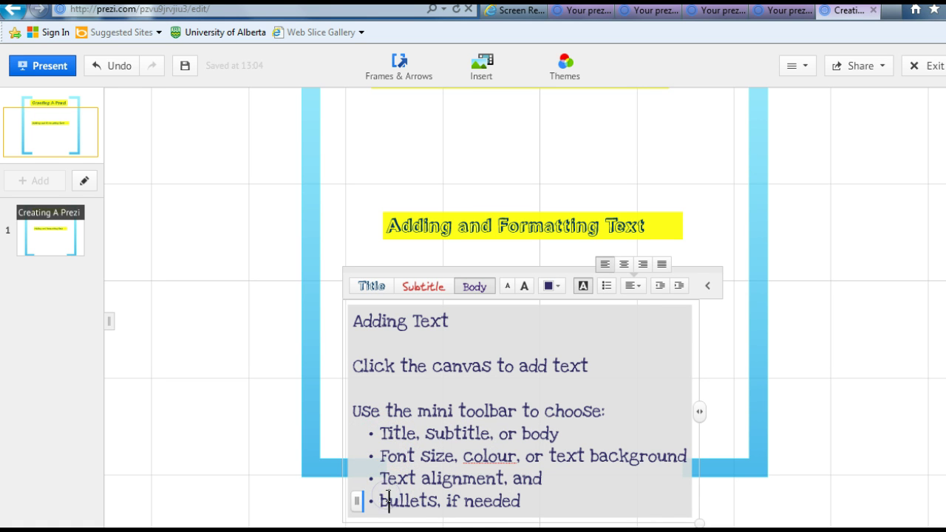
pyautogui.press('Delete')
pyautogui.write('B')
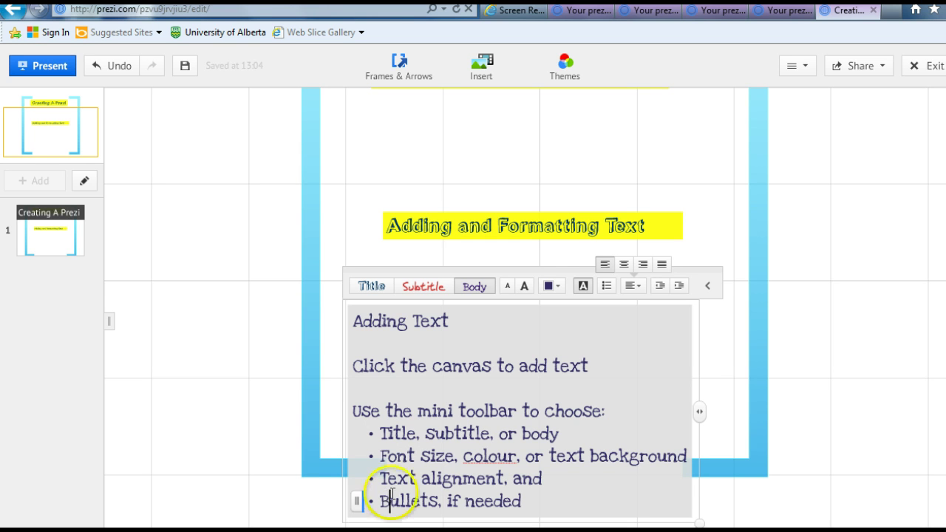
pyautogui.click(820, 425)
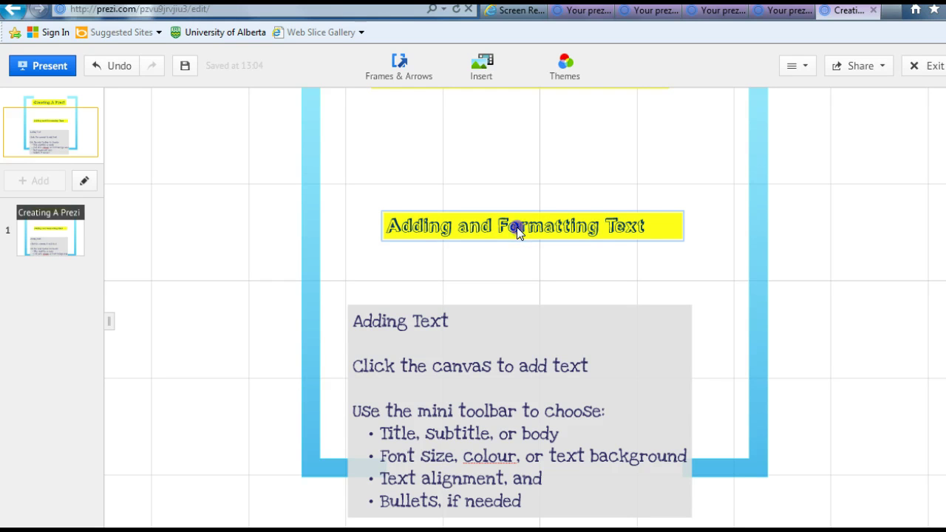
# Move the "Adding and Formatting Text" heading up beneath the main title and rotate it slightly counterclockwise.
pyautogui.moveTo(516, 227); pyautogui.dragTo(469, 131)
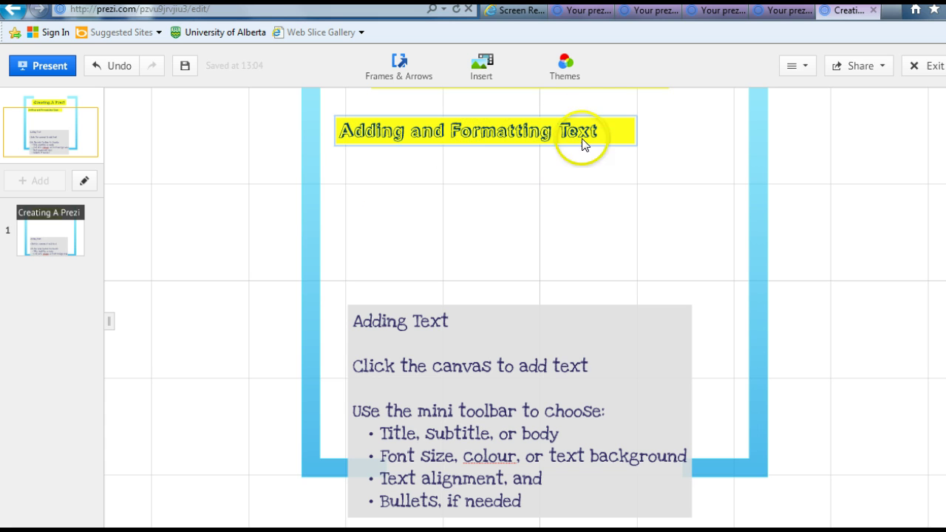
pyautogui.click(619, 147)
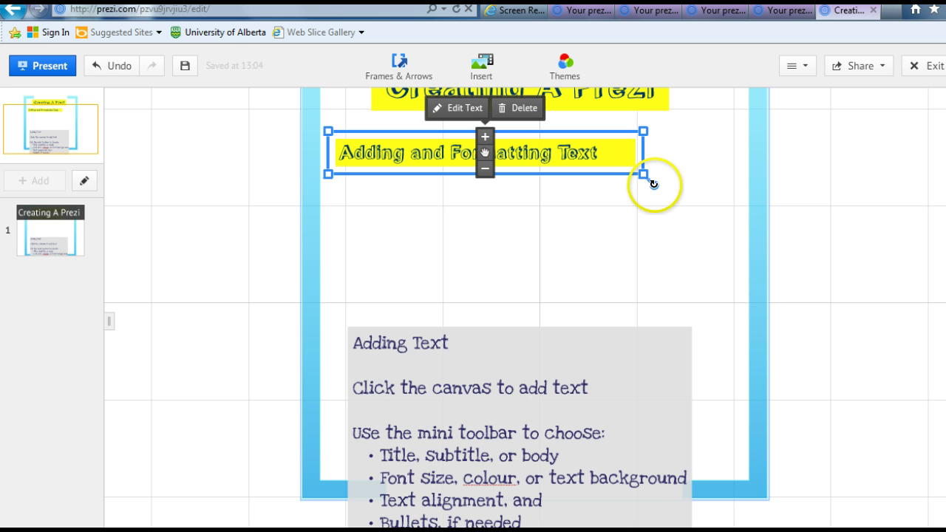
pyautogui.moveTo(654, 184); pyautogui.dragTo(660, 174)
pyautogui.click(599, 259)
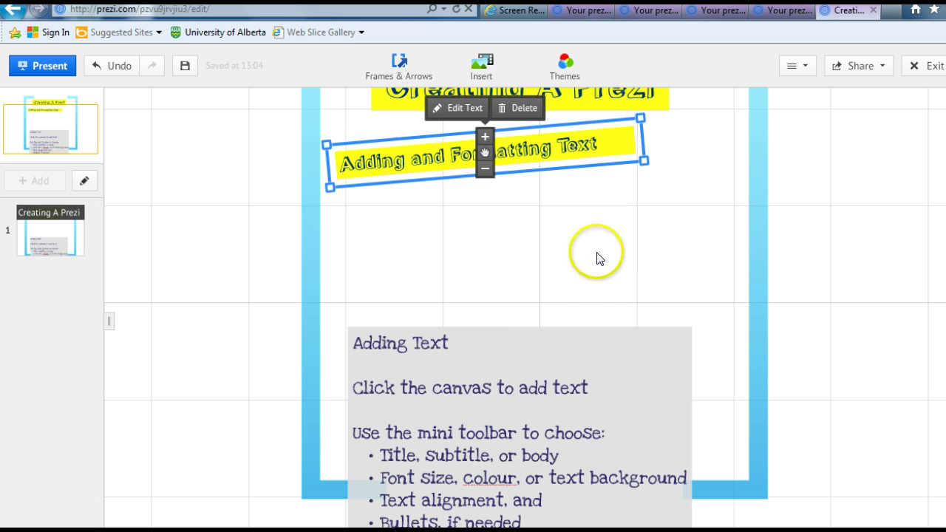
# Move the "Adding Text" box up into the frame, shrink it, and place it on the left below the tilted heading.
pyautogui.click(541, 346)
pyautogui.moveTo(544, 352); pyautogui.dragTo(535, 275)
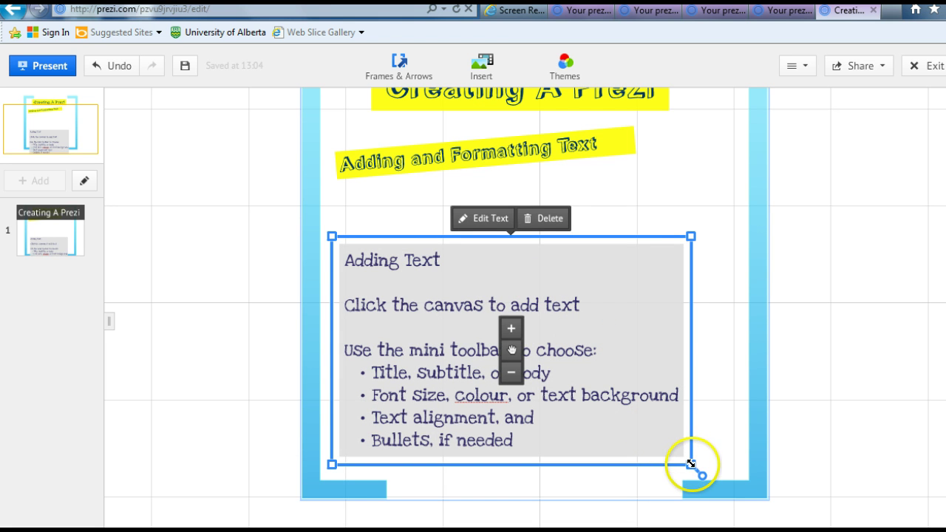
pyautogui.moveTo(692, 464); pyautogui.dragTo(585, 399)
pyautogui.click(546, 340)
pyautogui.moveTo(546, 339); pyautogui.dragTo(445, 252)
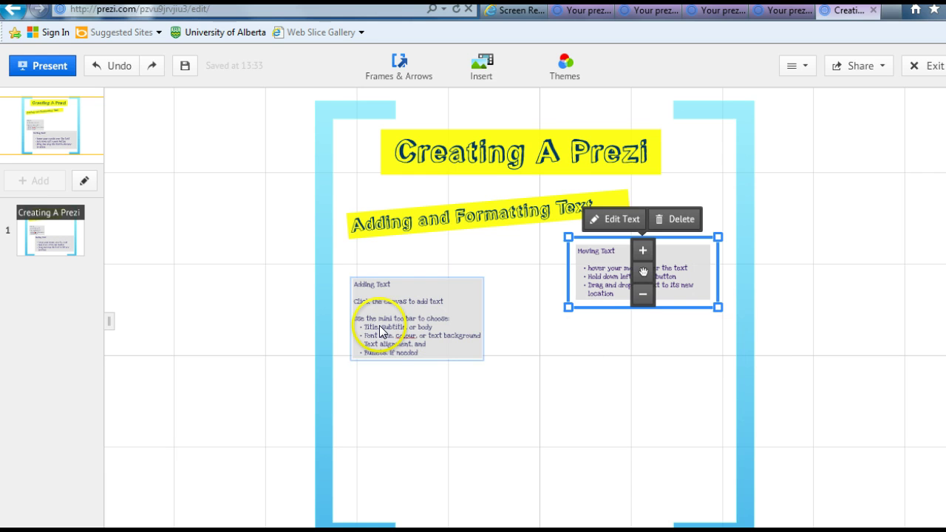
# Edit the presentation path, adding the main title, tilted heading, "Adding Text" box and "Moving Text" box as steps 2 to 5.
pyautogui.click(83, 182)
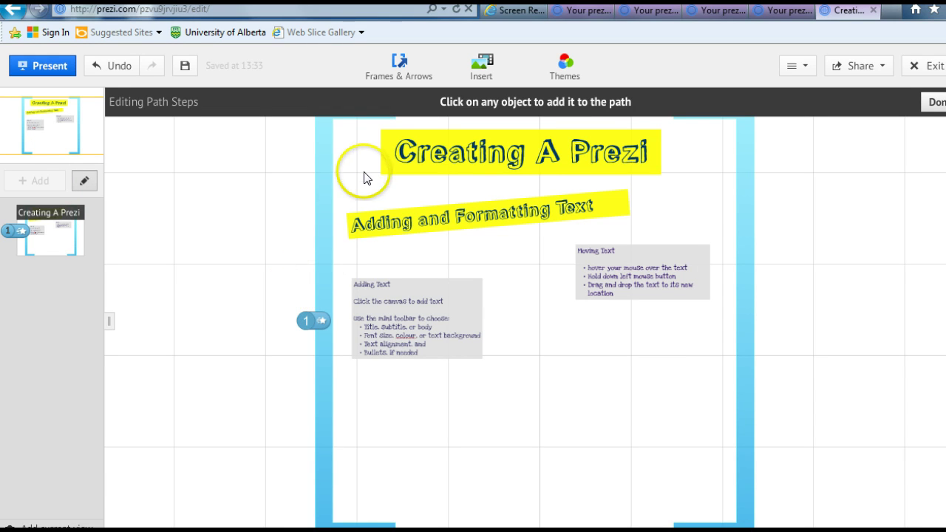
pyautogui.click(380, 157)
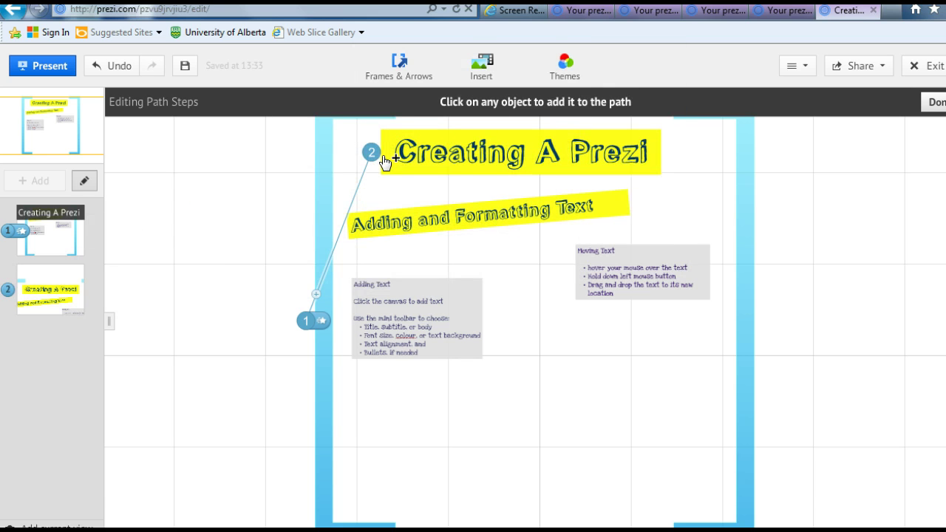
pyautogui.click(348, 229)
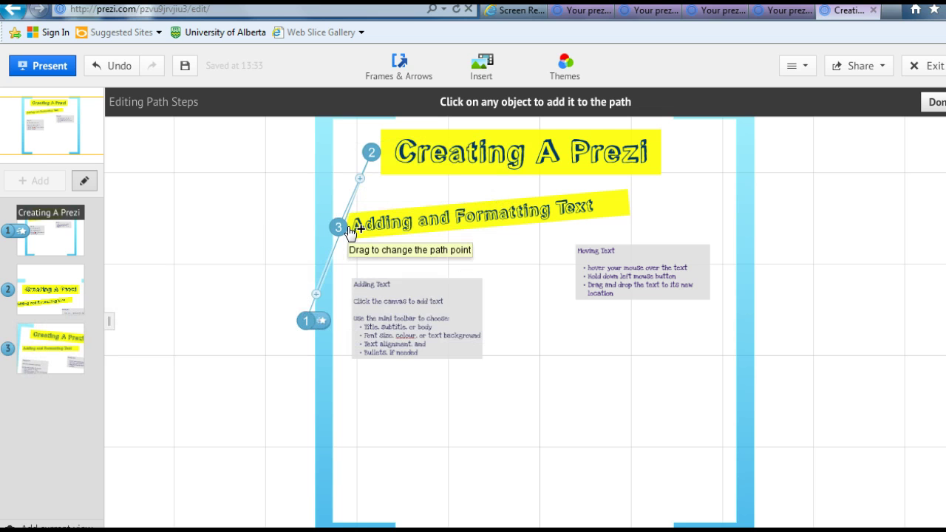
pyautogui.click(355, 303)
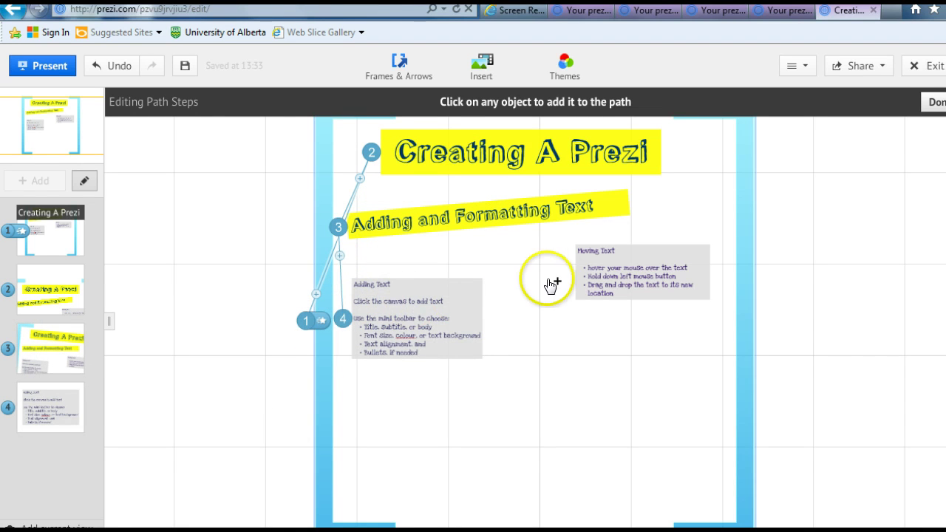
pyautogui.click(577, 279)
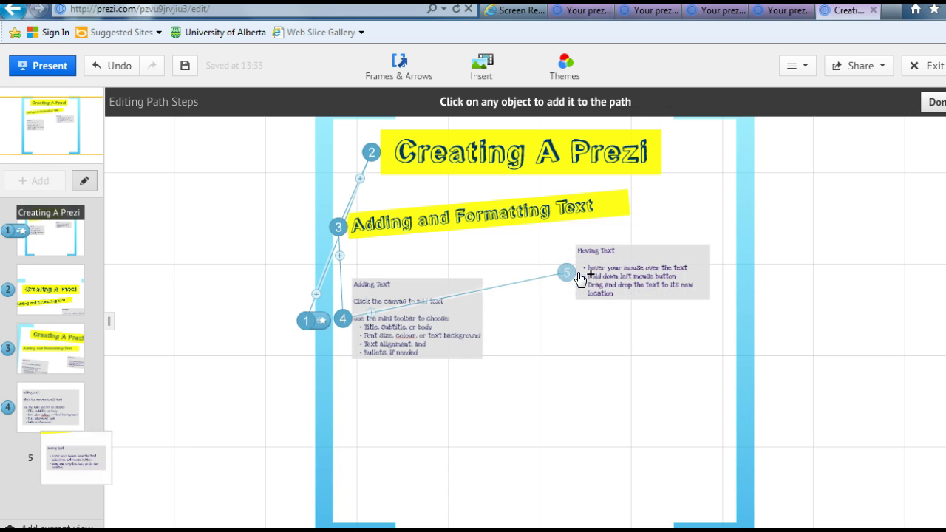